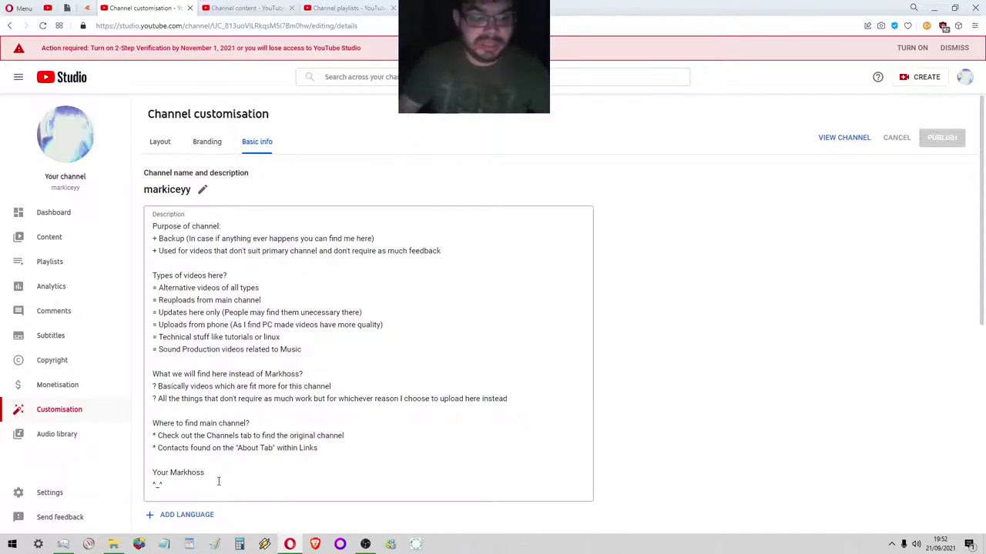
# Select the existing 831-character channel description on the Basic info page
pyautogui.moveTo(218, 481); pyautogui.dragTo(161, 184)
pyautogui.click(391, 225)
pyautogui.scroll(-1, 391, 223)
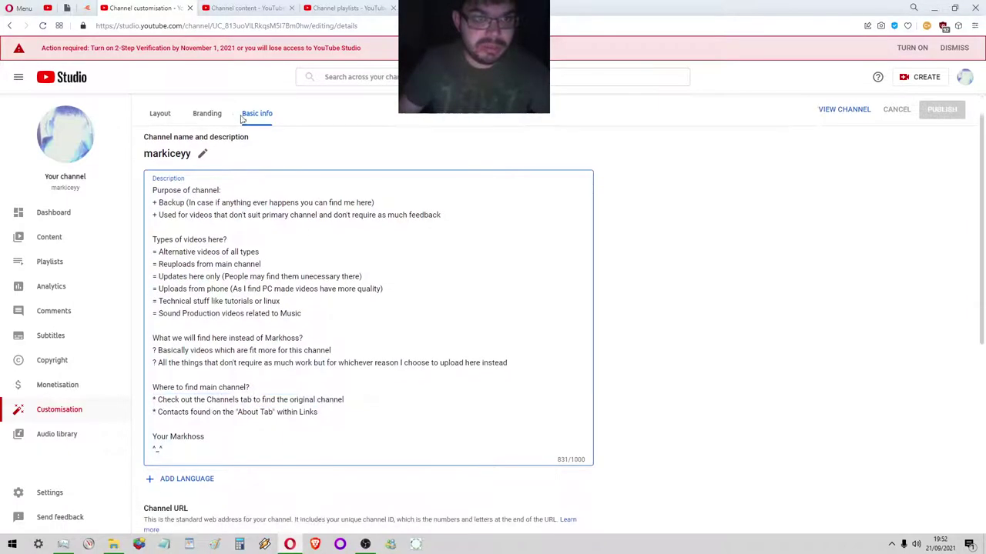
pyautogui.scroll(1, 251, 237)
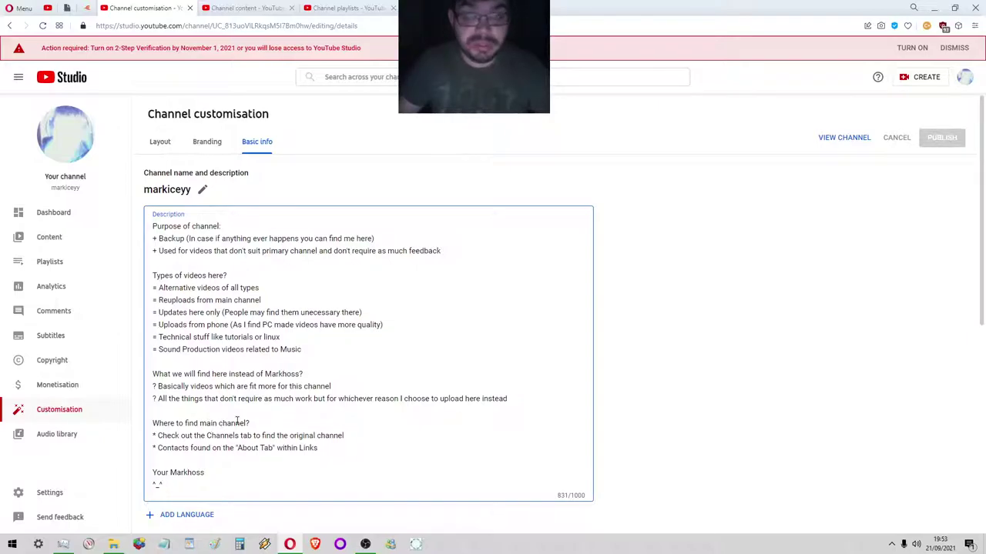
pyautogui.doubleClick(305, 446)
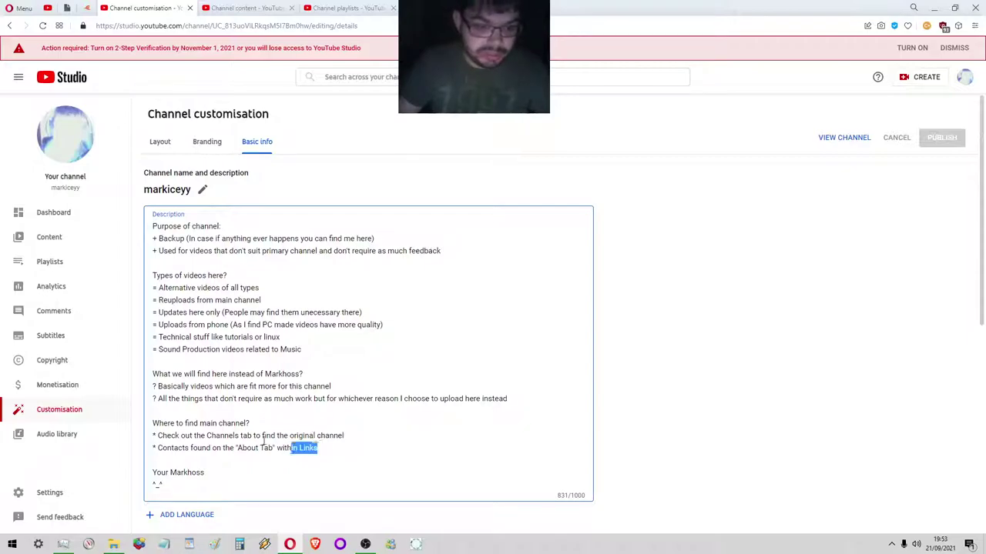
pyautogui.hotkey('ctrl', 'a')
pyautogui.click(359, 452)
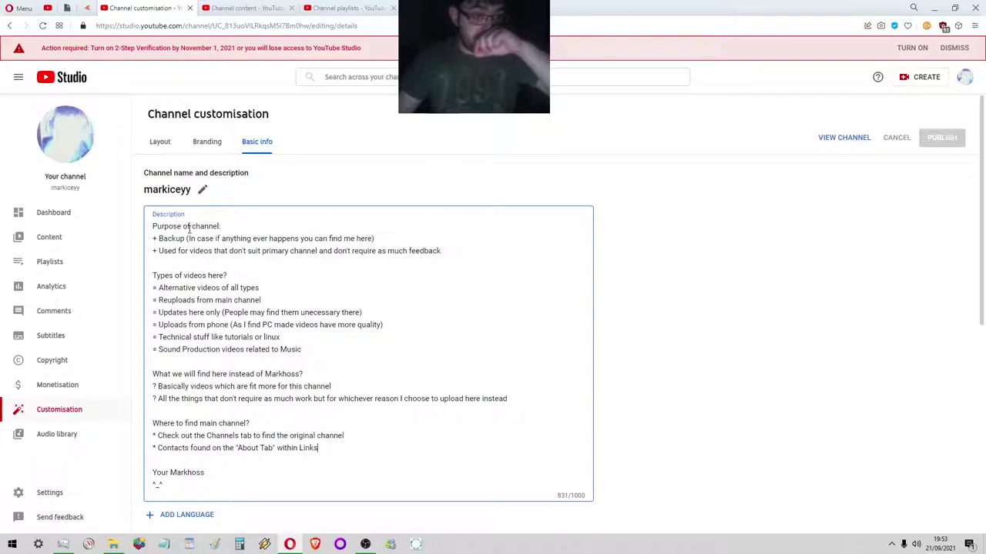
pyautogui.moveTo(222, 226); pyautogui.dragTo(168, 226)
pyautogui.click(237, 228)
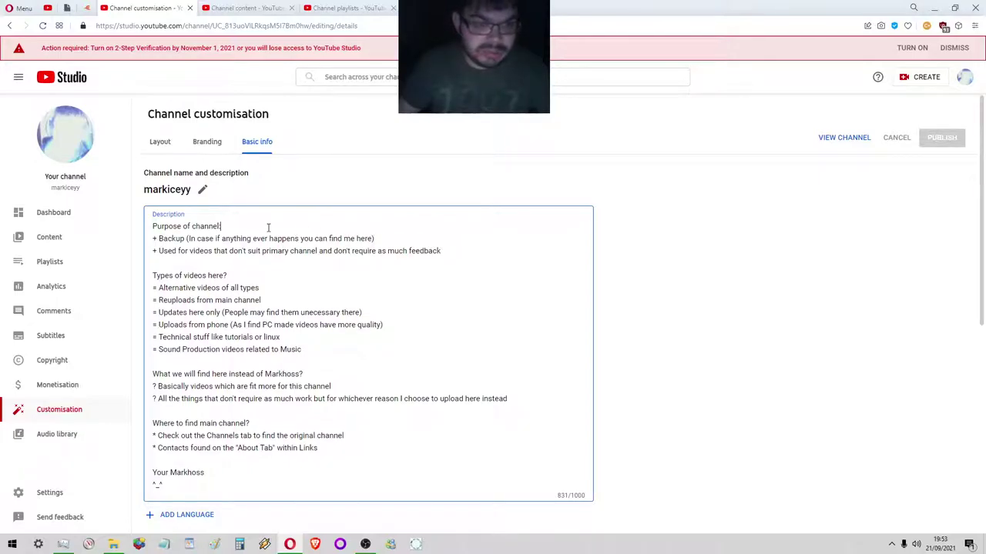
pyautogui.press('Return')
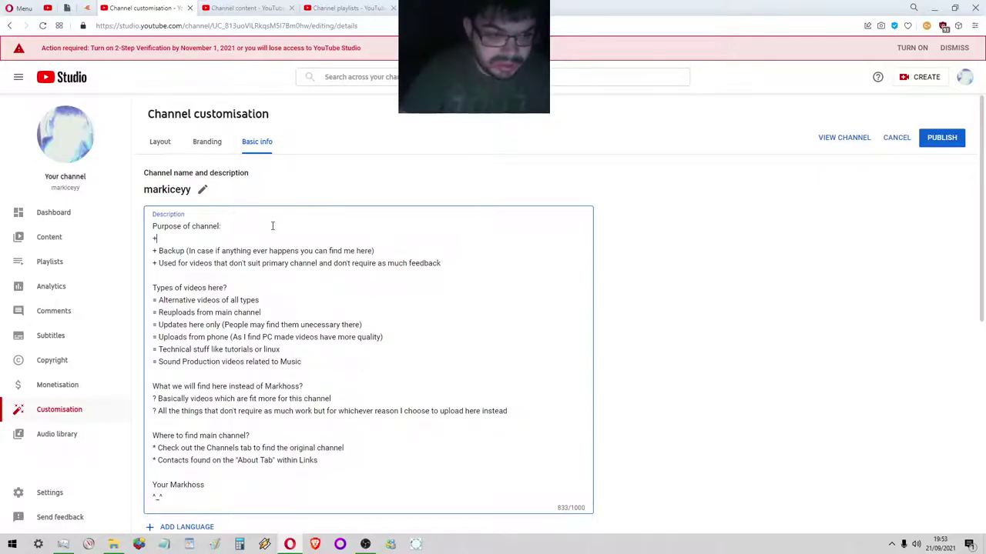
pyautogui.press('BackSpace')
pyautogui.press('BackSpace')
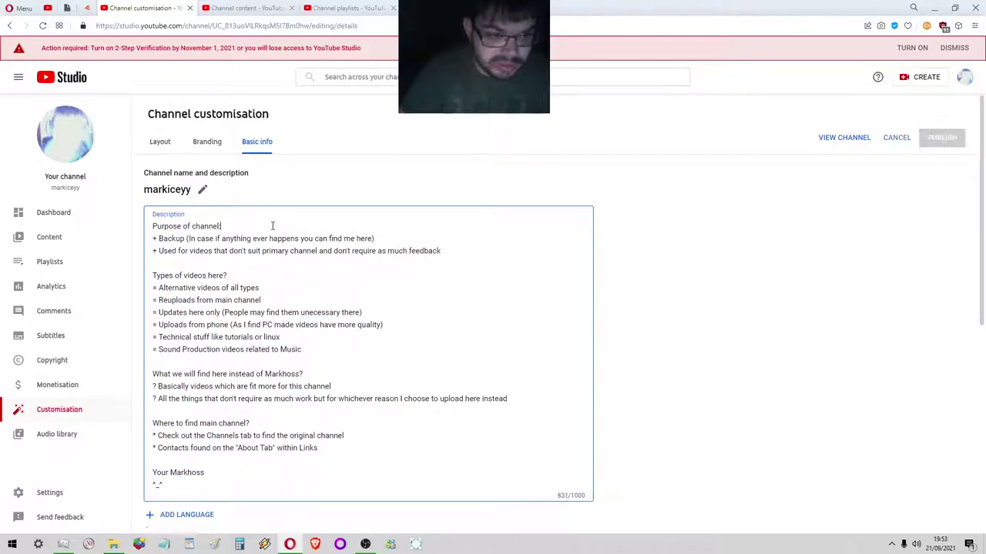
pyautogui.moveTo(440, 253); pyautogui.dragTo(353, 243)
pyautogui.click(469, 250)
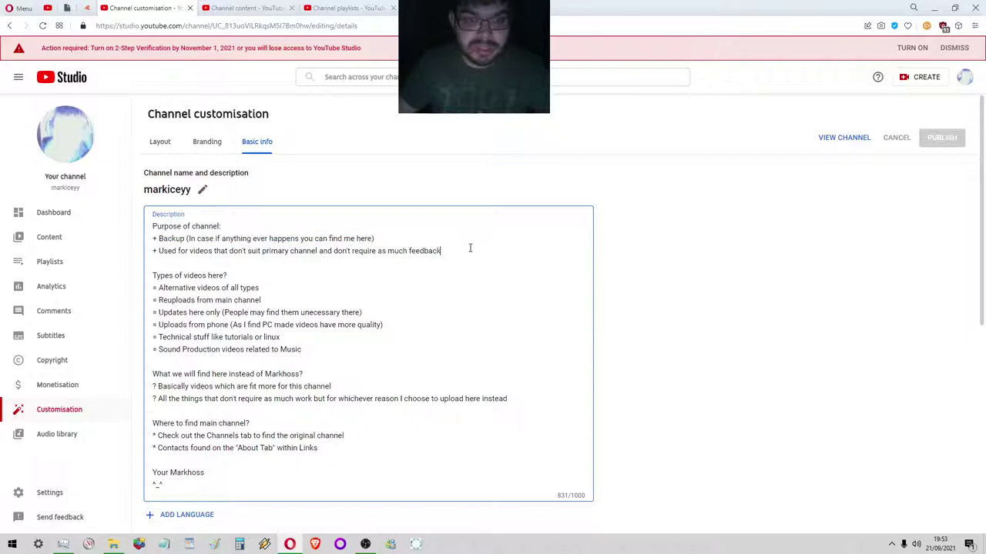
pyautogui.click(700, 197)
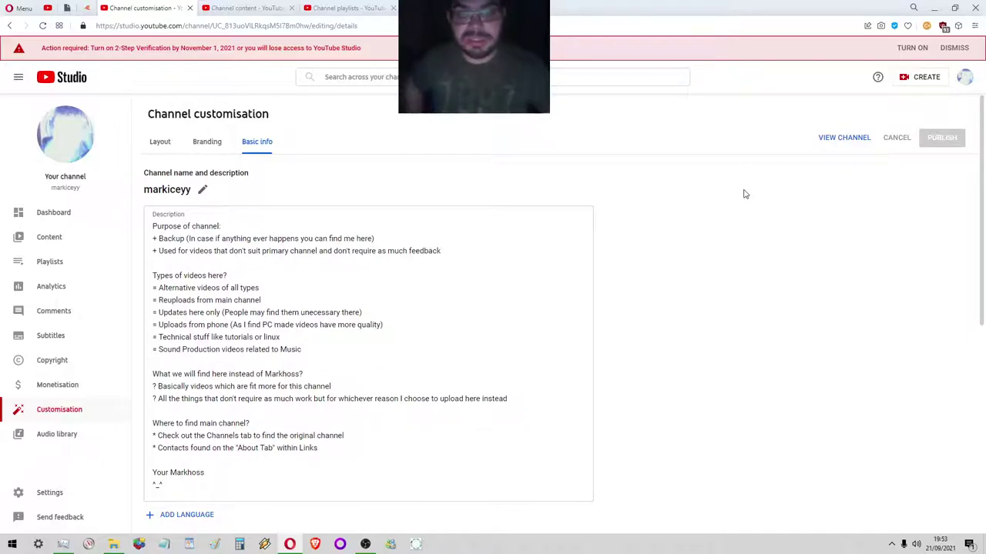
# Glance at Channel content, then insert 'the ' before 'primary' in the second purpose bullet
pyautogui.click(246, 8)
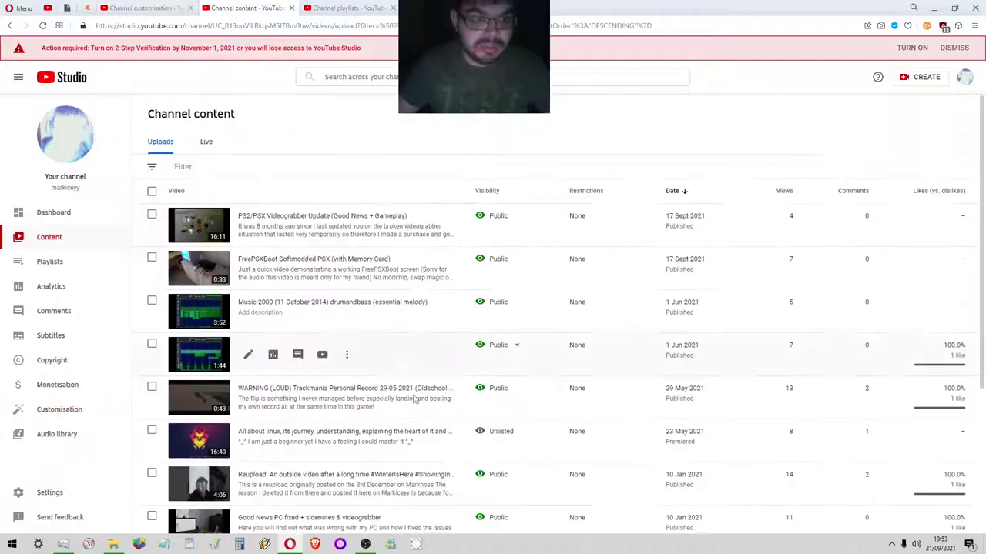
pyautogui.scroll(-5, 401, 382)
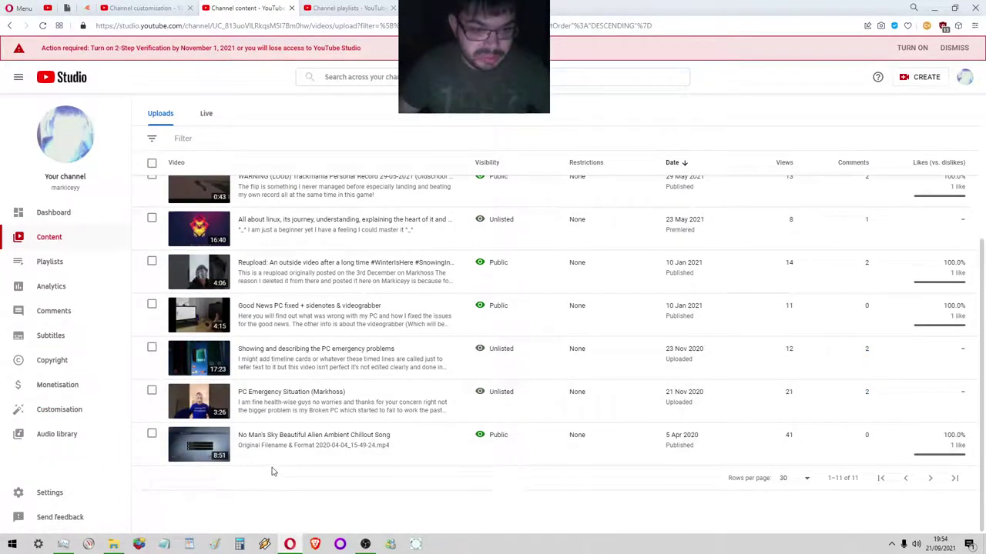
pyautogui.click(137, 8)
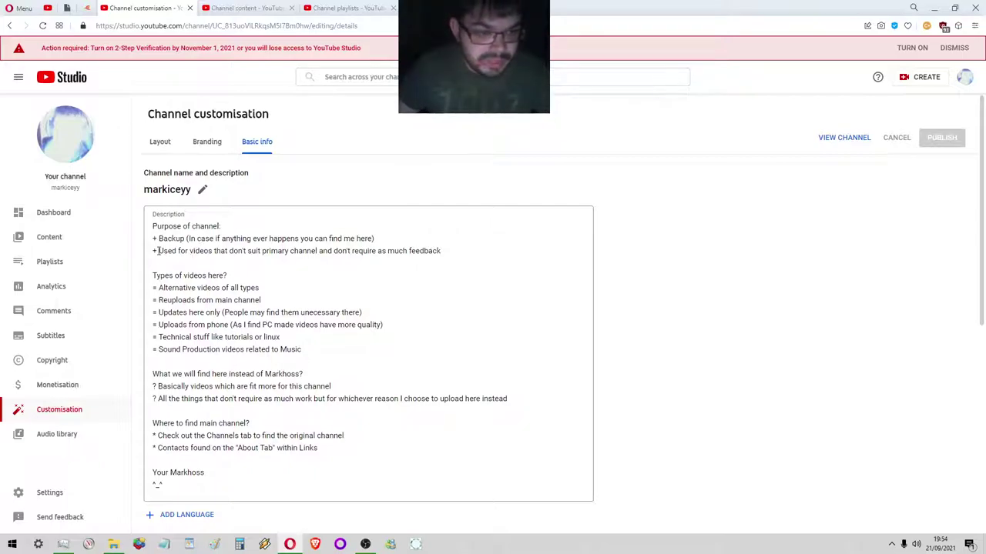
pyautogui.moveTo(157, 251); pyautogui.dragTo(198, 251)
pyautogui.click(233, 251)
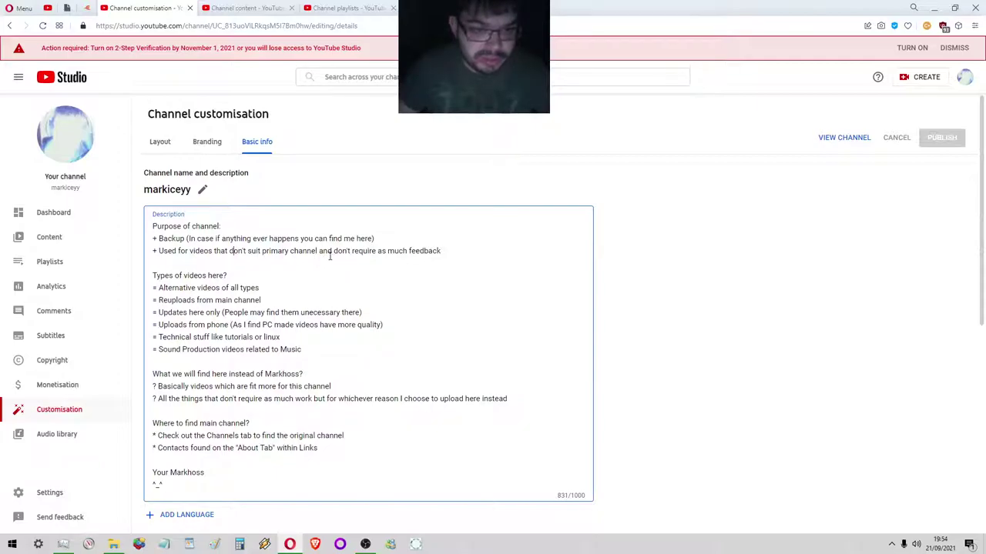
pyautogui.click(262, 251)
pyautogui.write('the')
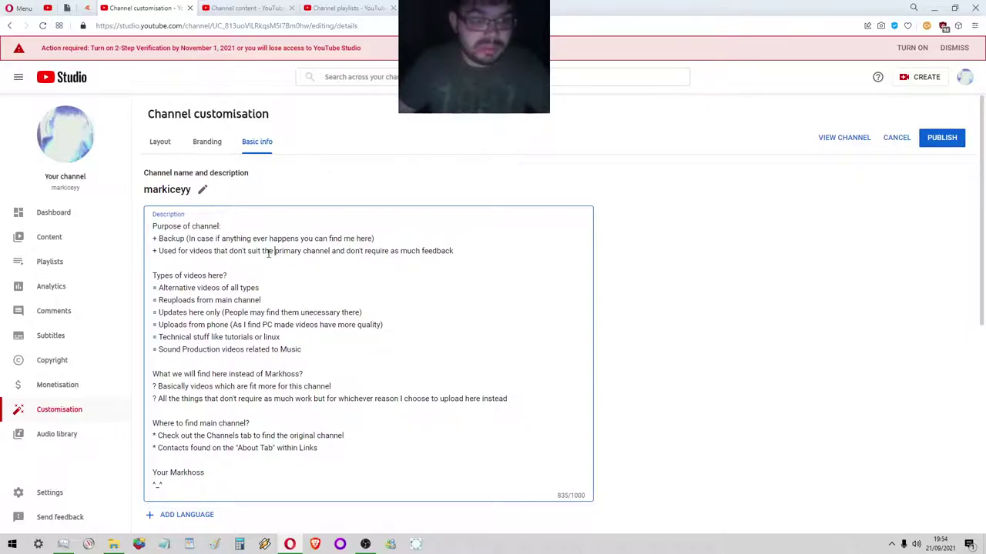
# Scroll through the Channel content video list, then return to the Basic info editor
pyautogui.click(247, 8)
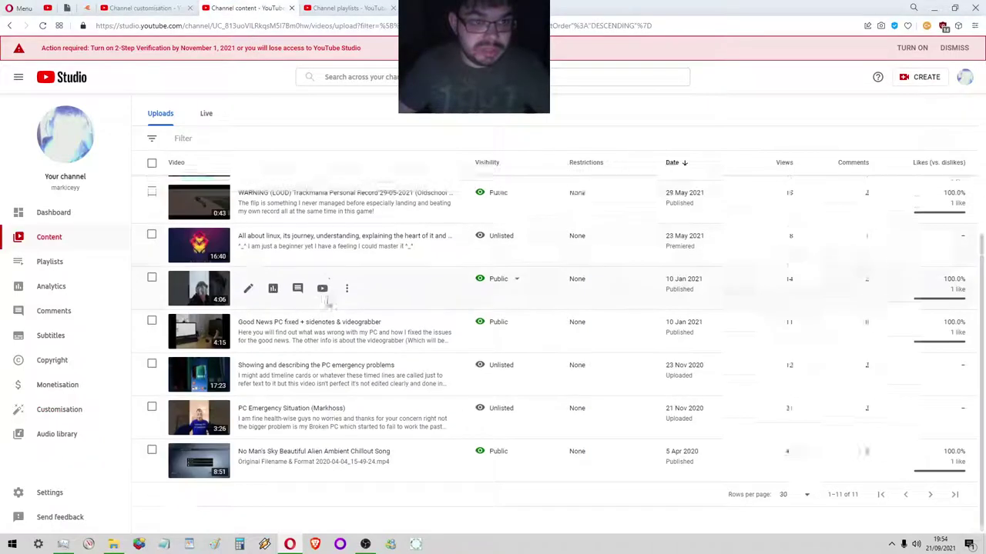
pyautogui.scroll(-2, 322, 305)
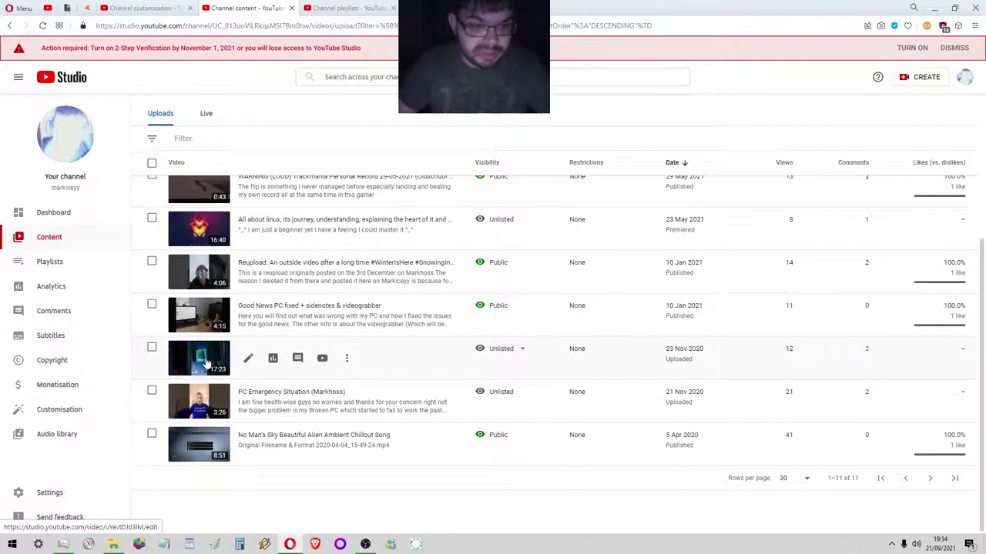
pyautogui.scroll(1, 206, 363)
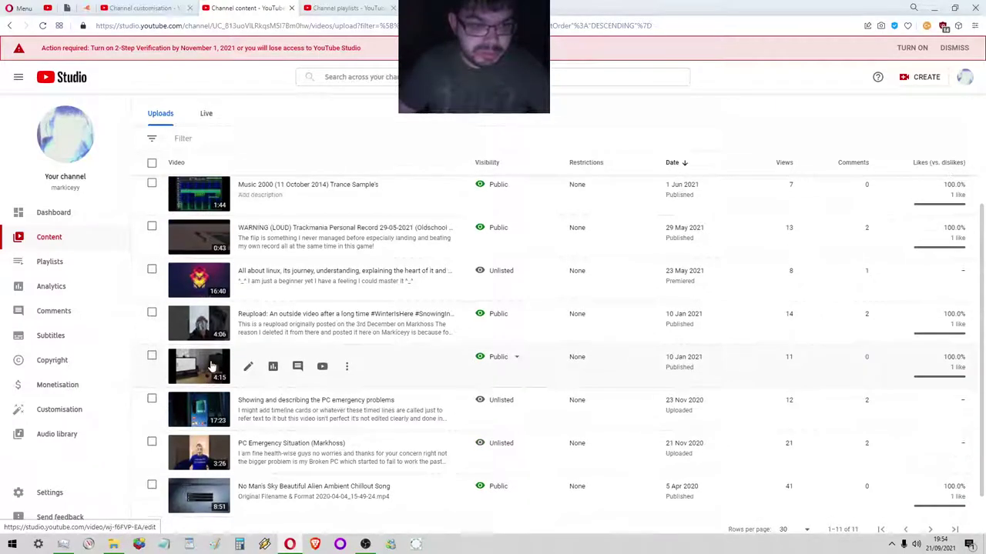
pyautogui.scroll(2, 211, 367)
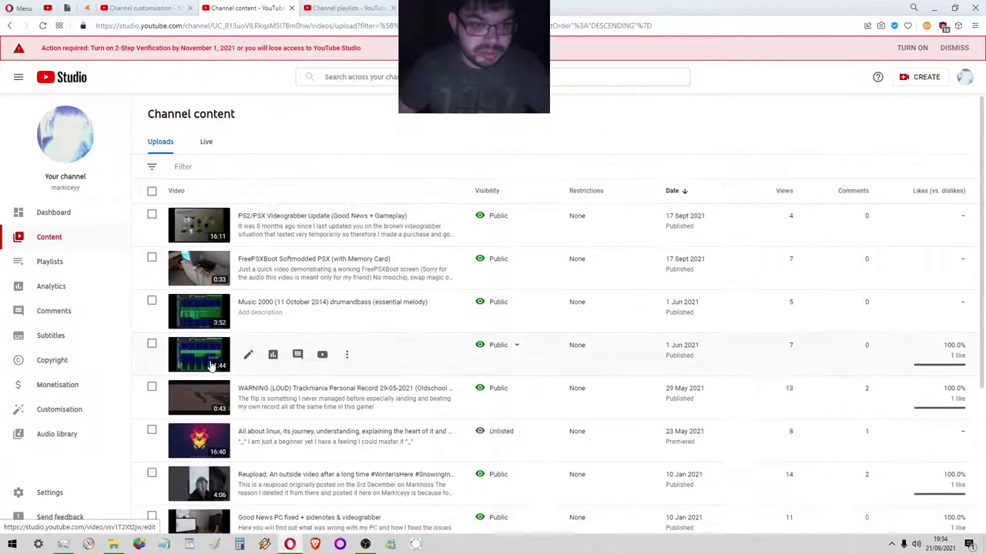
pyautogui.scroll(-4, 209, 364)
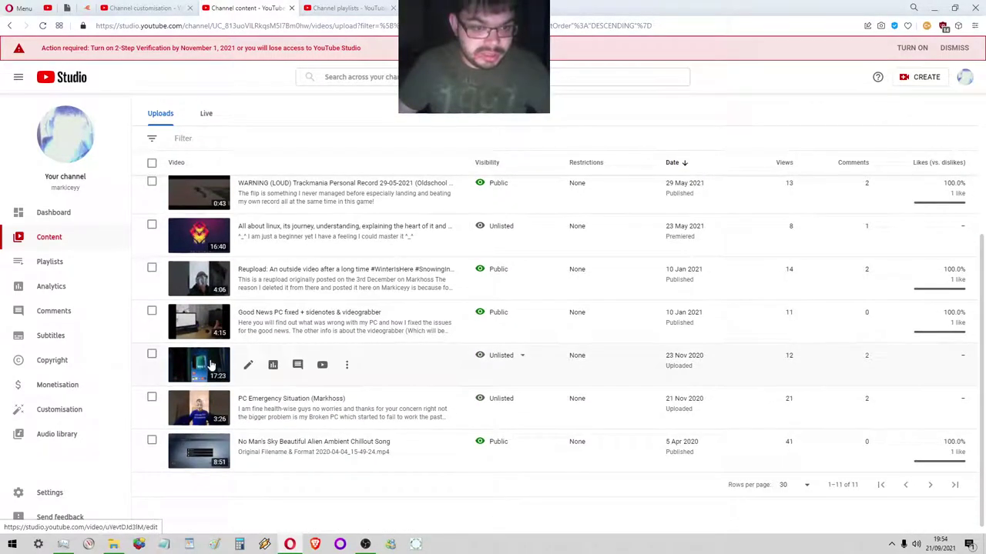
pyautogui.scroll(3, 215, 331)
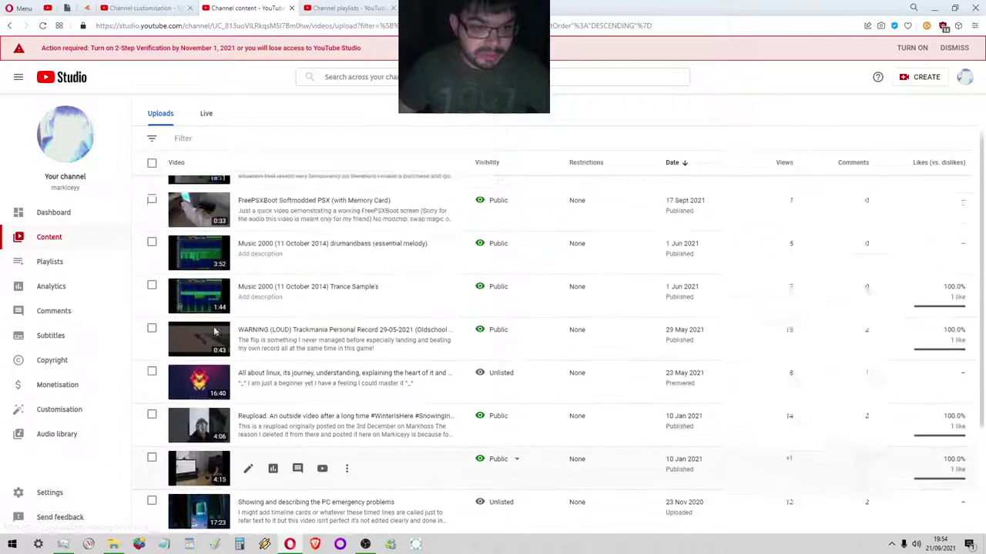
pyautogui.scroll(3, 215, 331)
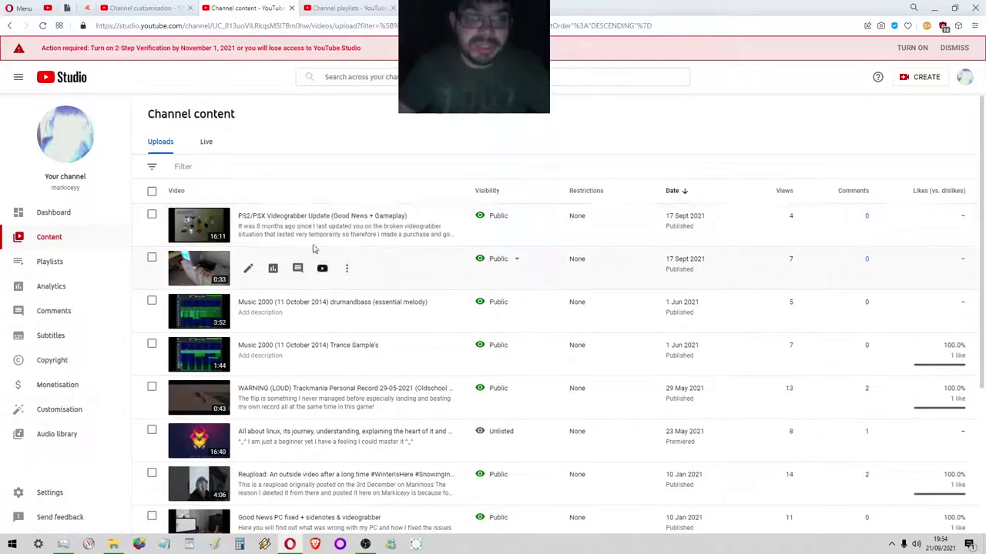
pyautogui.hotkey('ctrl', 'shift', 'Tab')
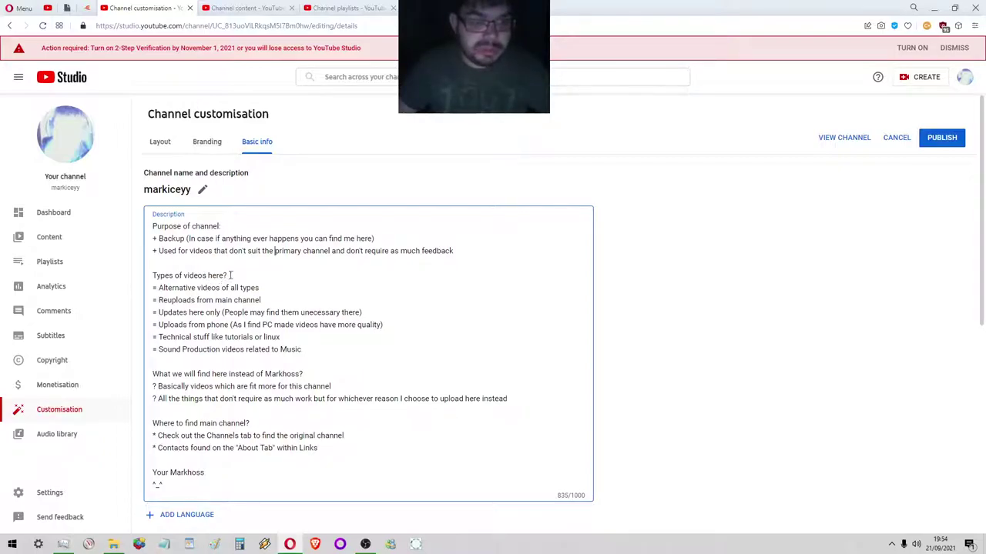
# Select text in the Alternative videos, Updates and Uploads from phone description lines
pyautogui.moveTo(262, 287); pyautogui.dragTo(298, 290)
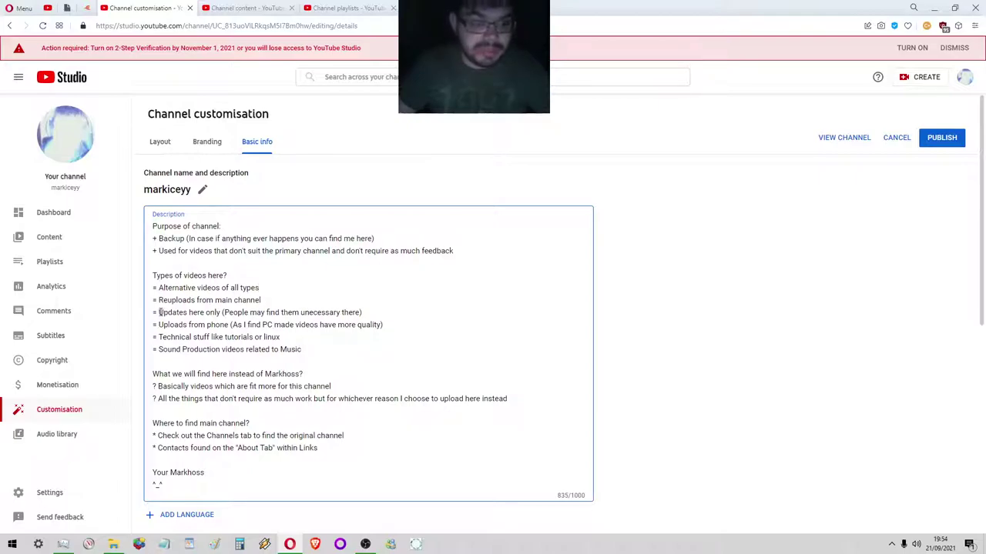
pyautogui.moveTo(160, 312); pyautogui.dragTo(218, 313)
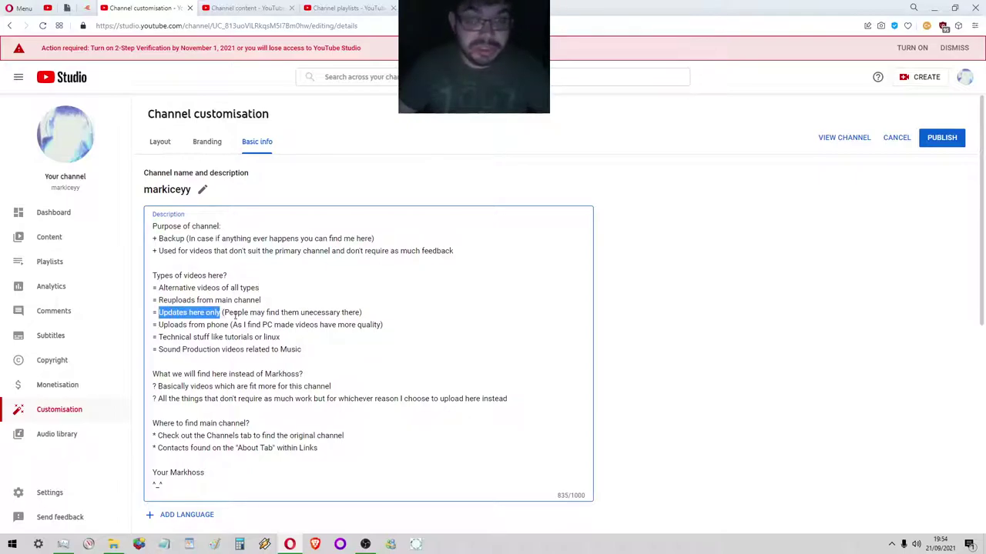
pyautogui.click(235, 314)
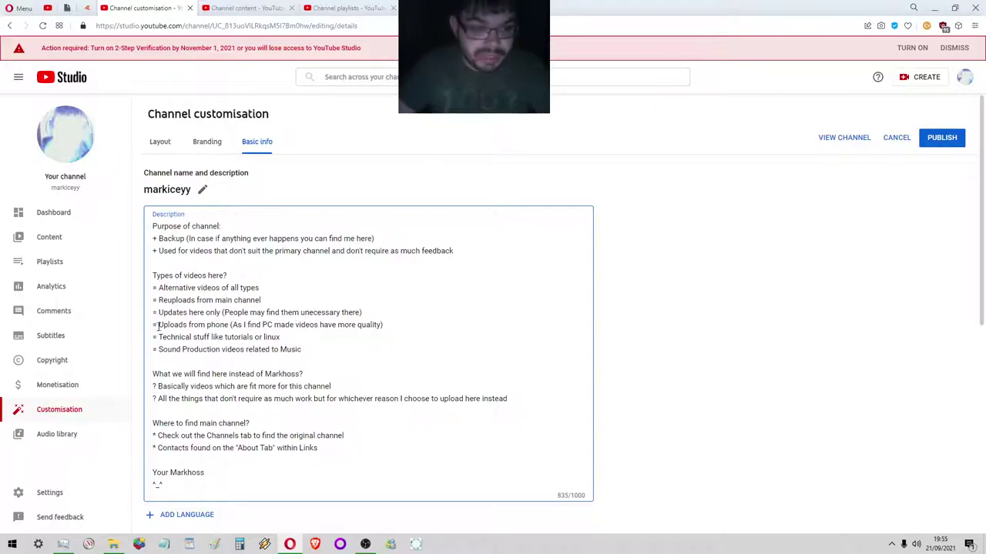
pyautogui.moveTo(158, 327); pyautogui.dragTo(246, 326)
# Look over the channel's uploaded videos list and its playlists list
pyautogui.click(245, 7)
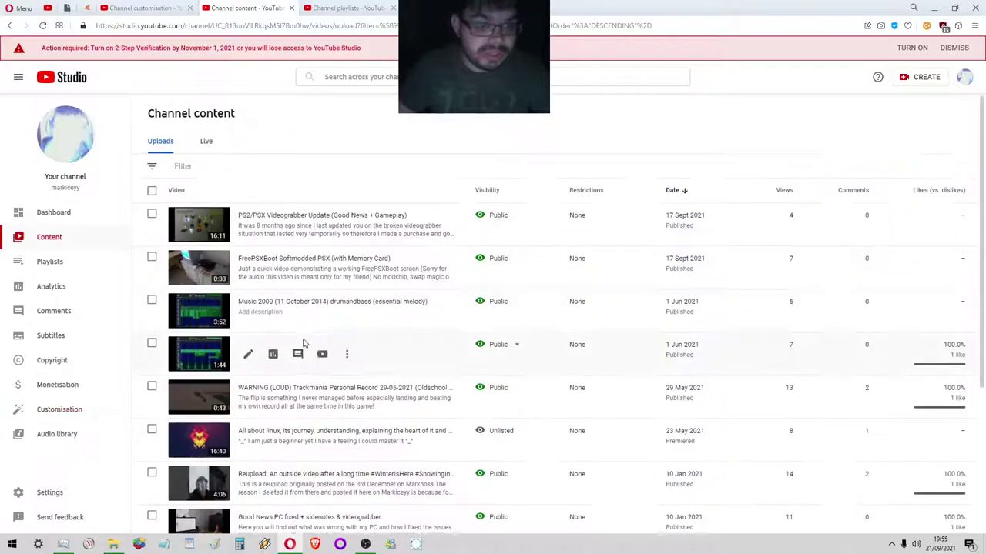
pyautogui.scroll(-3, 303, 344)
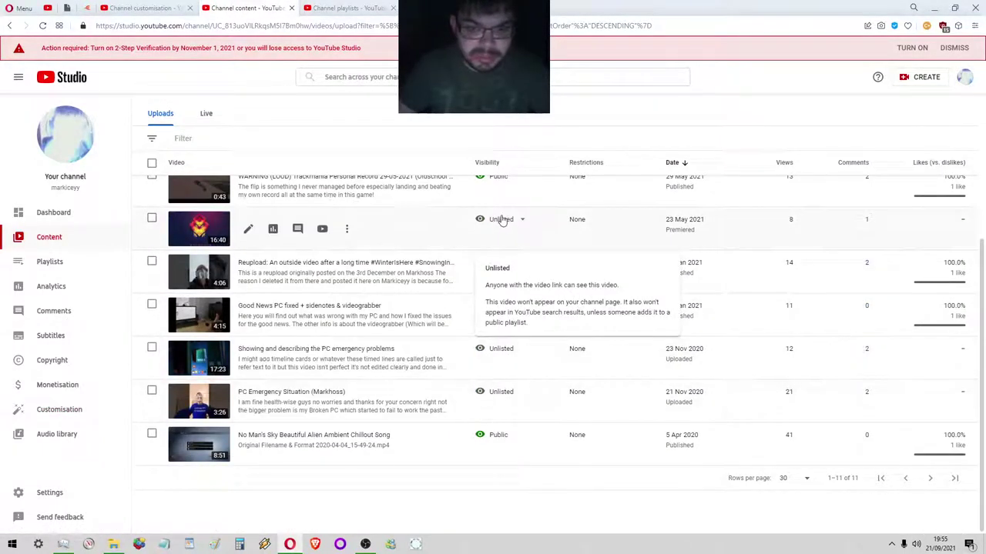
pyautogui.click(346, 7)
pyautogui.scroll(-1, 361, 268)
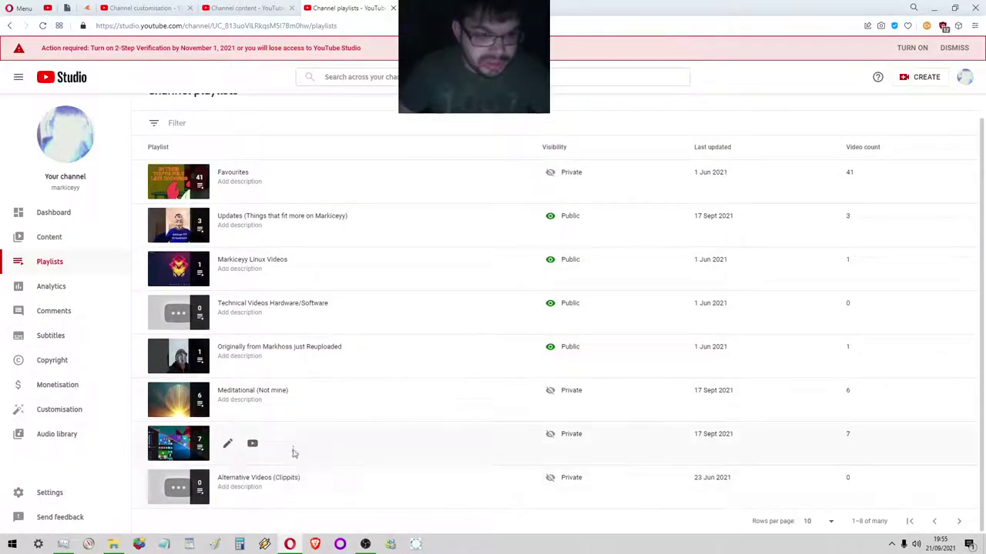
pyautogui.scroll(1, 293, 453)
# Open the channel's public page through the account menu's Your channel entry
pyautogui.click(964, 77)
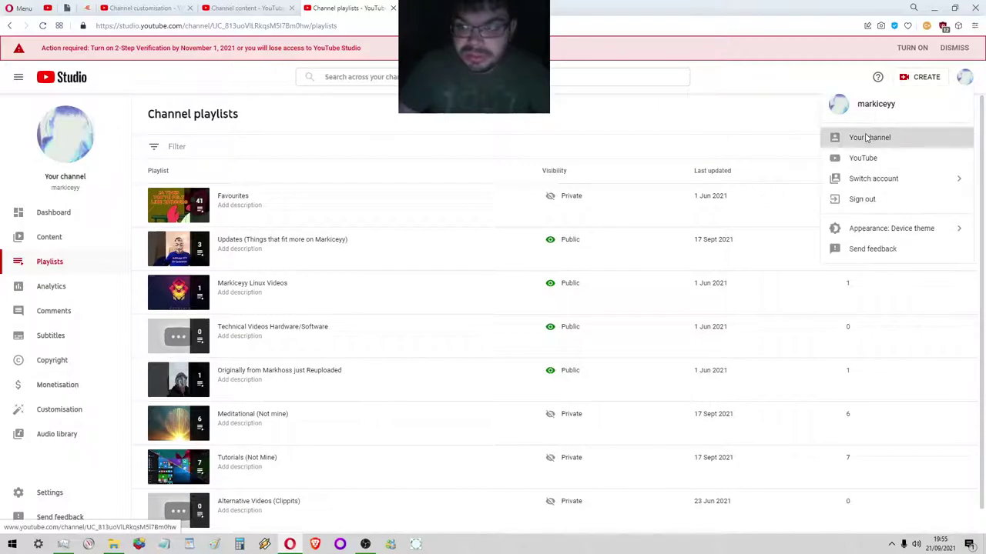
pyautogui.rightClick(867, 137)
pyautogui.click(832, 142)
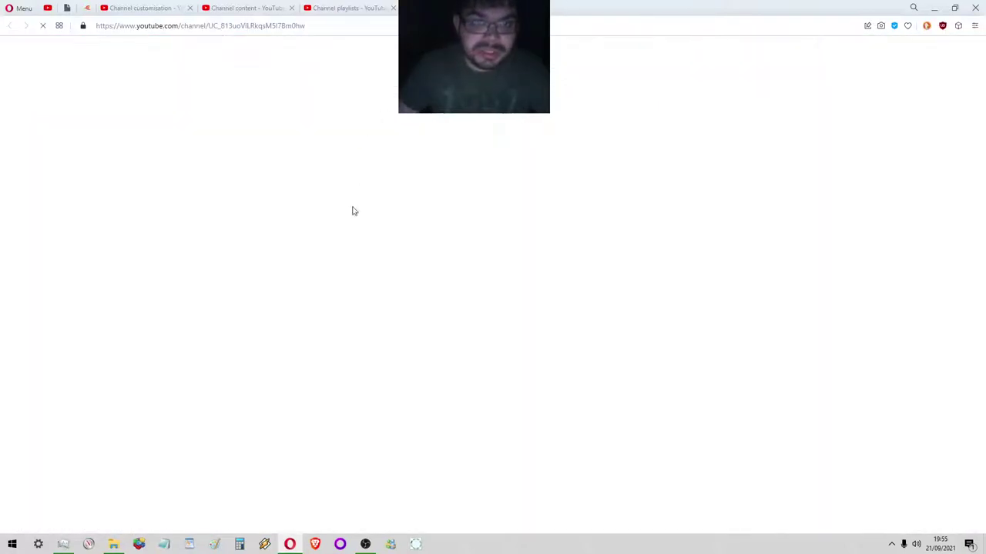
# Scroll through the public channel Home page and view all its uploaded videos
pyautogui.scroll(-3, 300, 337)
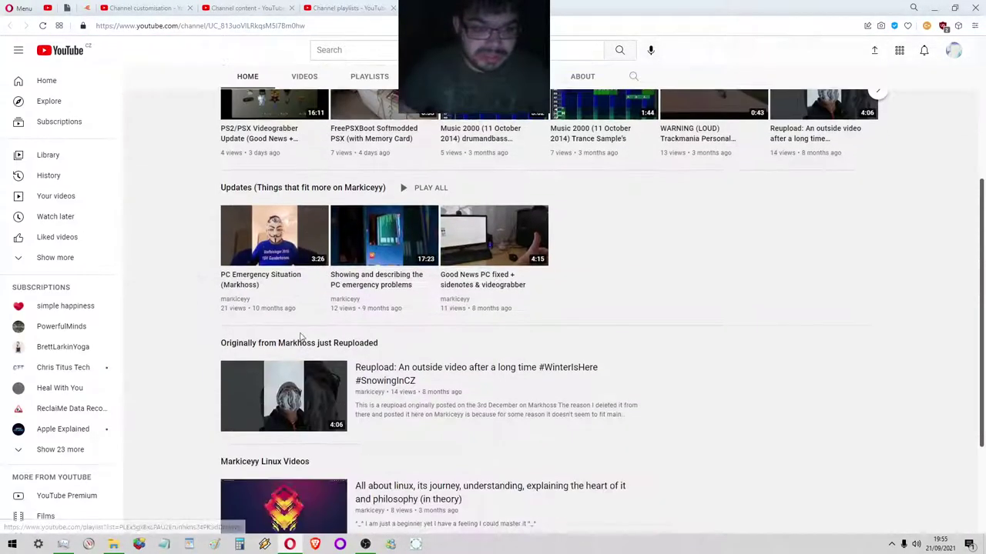
pyautogui.scroll(-2, 285, 319)
pyautogui.scroll(1, 292, 372)
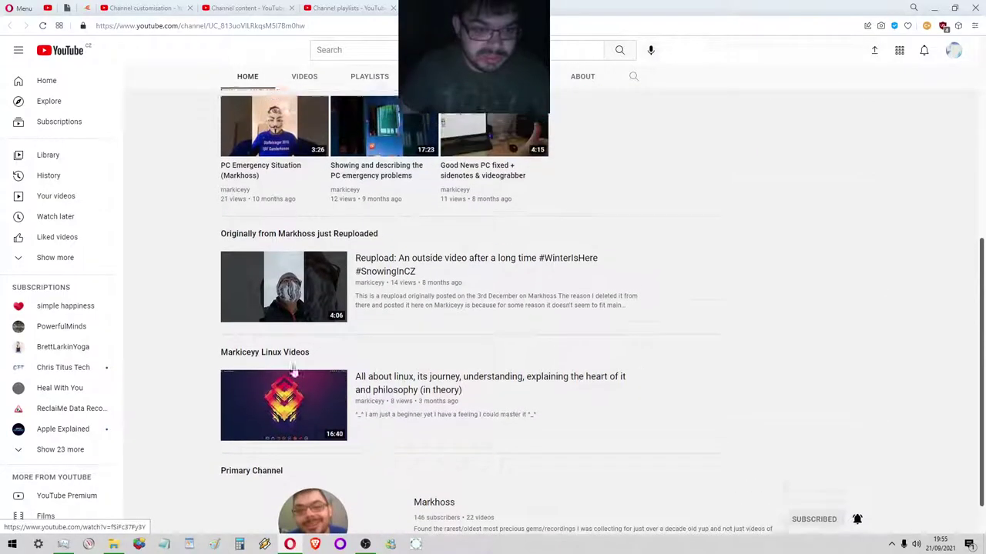
pyautogui.scroll(3, 293, 371)
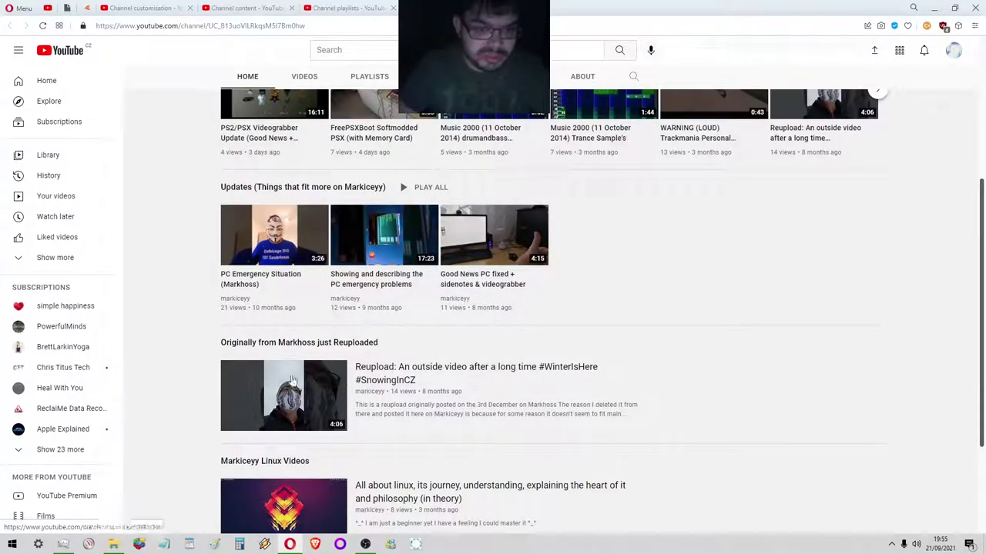
pyautogui.scroll(2, 271, 256)
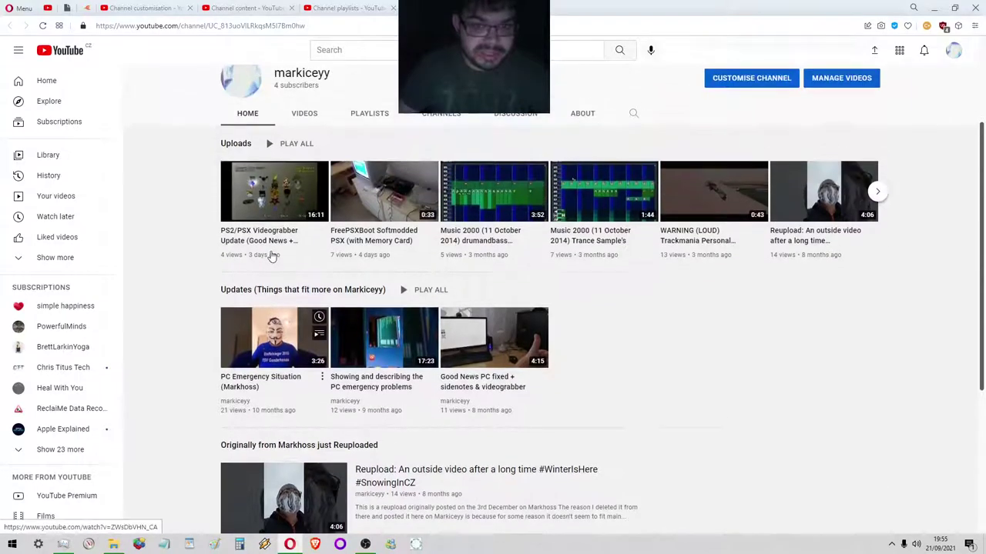
pyautogui.scroll(2, 272, 256)
pyautogui.click(312, 273)
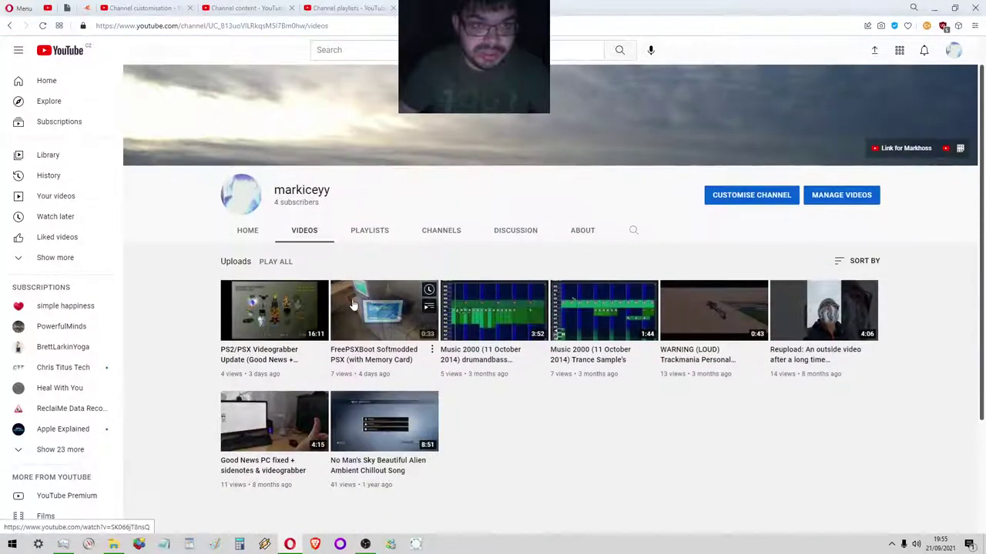
pyautogui.scroll(-3, 351, 305)
pyautogui.scroll(1, 330, 301)
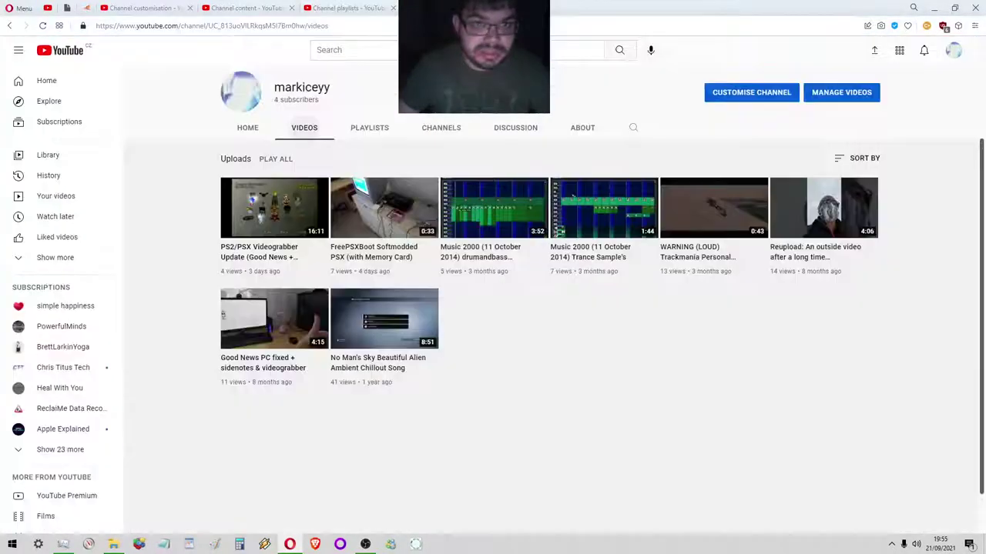
# Check the old description on the About page, then return to the Studio editor
pyautogui.click(582, 127)
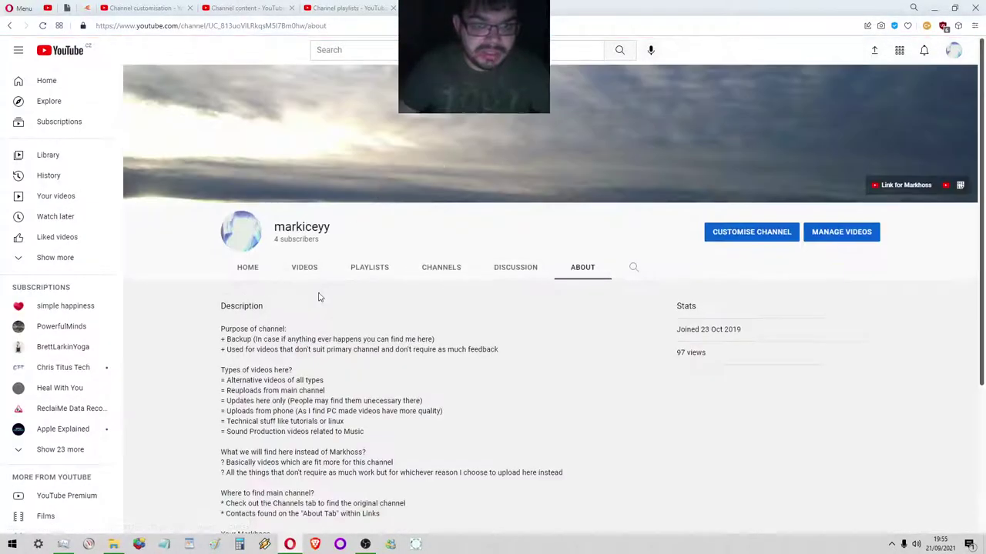
pyautogui.scroll(-3, 320, 297)
pyautogui.scroll(1, 289, 258)
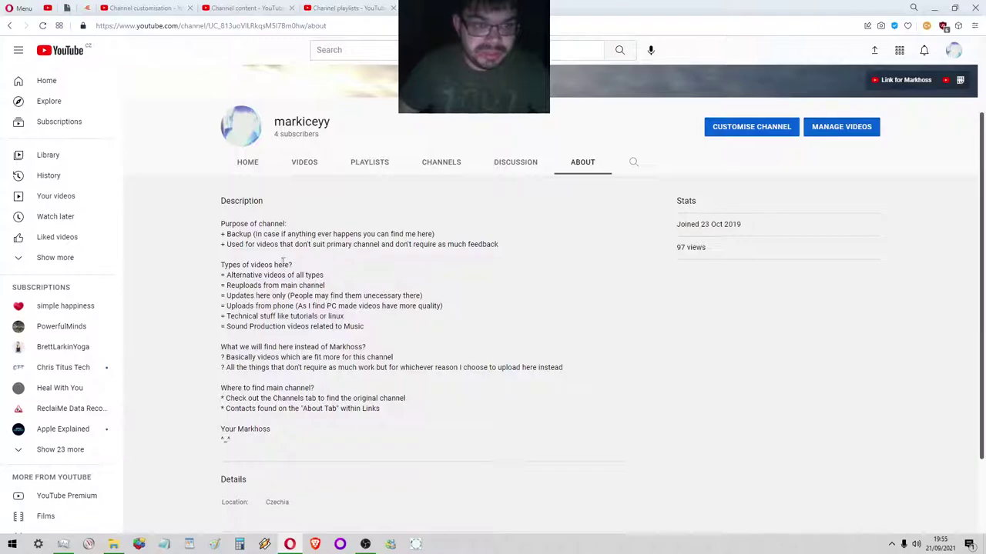
pyautogui.click(147, 7)
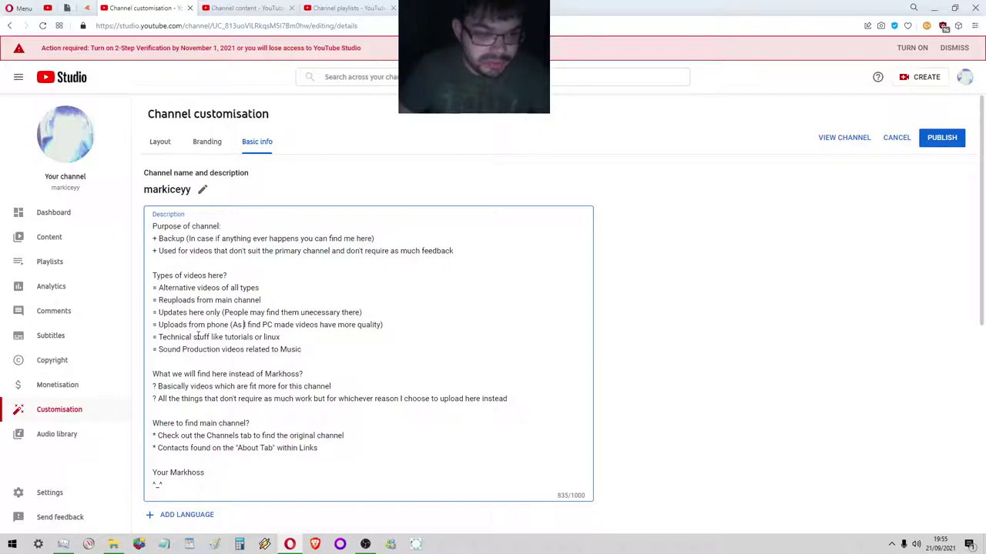
# Select and deselect text in the Technical stuff line, leaving the description at 835/1000
pyautogui.moveTo(208, 337); pyautogui.dragTo(163, 339)
pyautogui.click(231, 337)
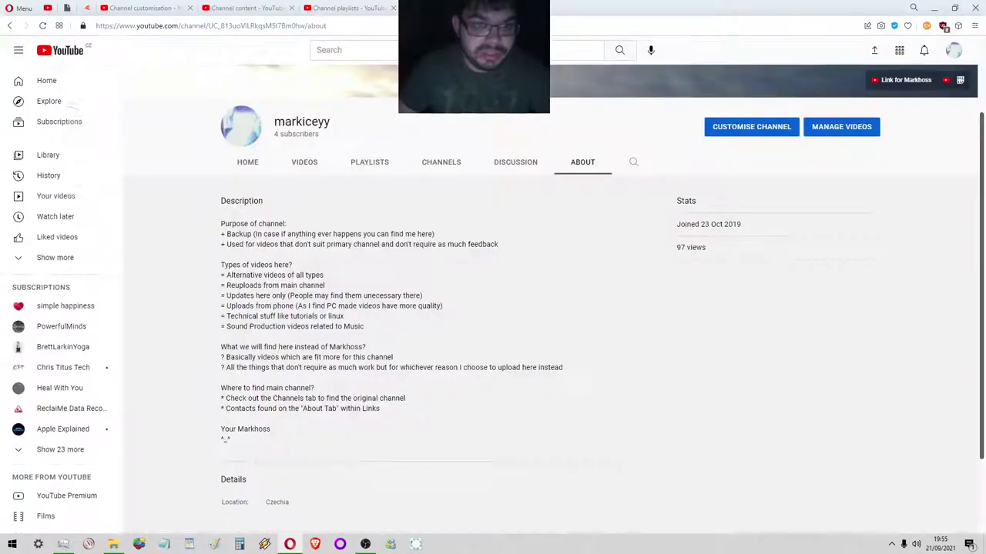
# Browse the public Home page's featured sections down to Primary Channel, then return to Studio
pyautogui.click(261, 164)
pyautogui.scroll(-5, 366, 339)
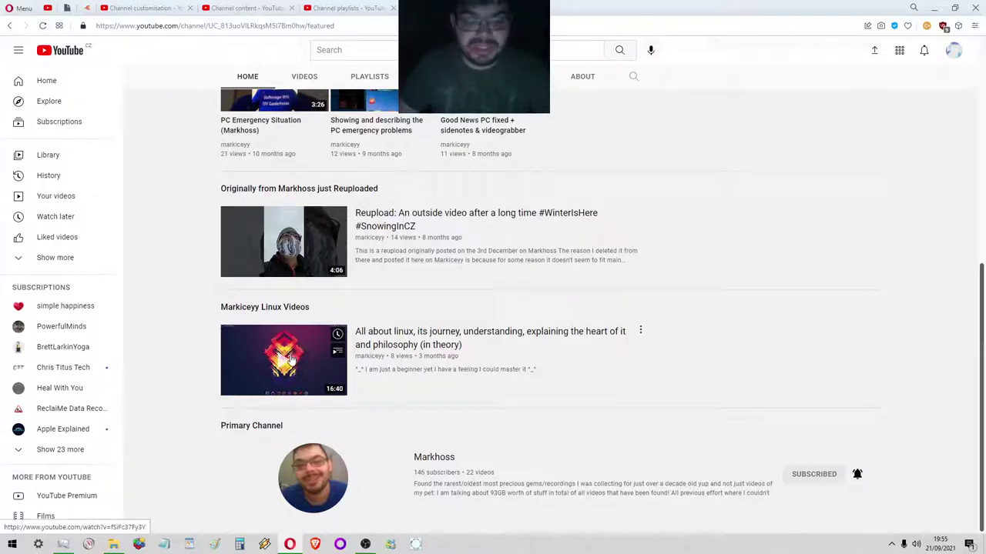
pyautogui.scroll(1, 291, 358)
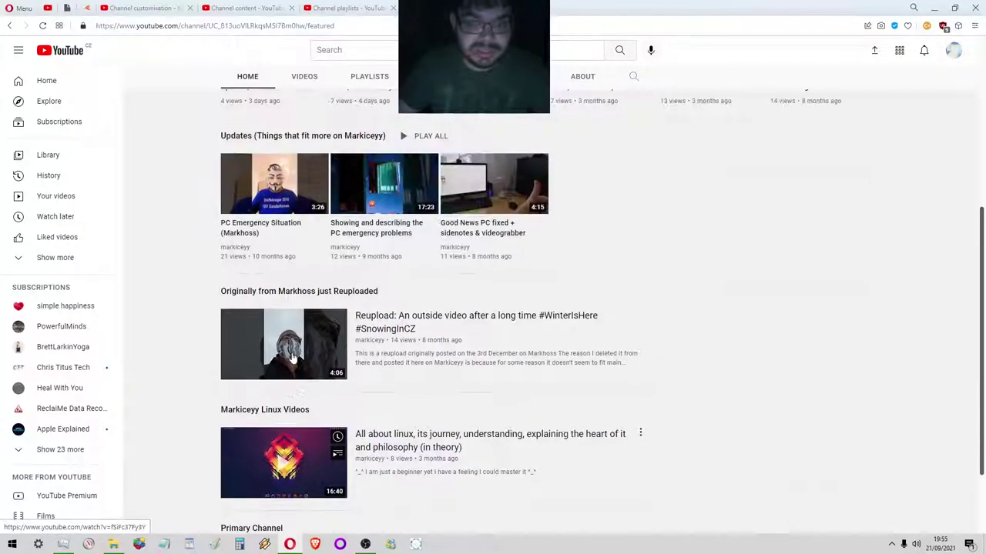
pyautogui.scroll(2, 297, 415)
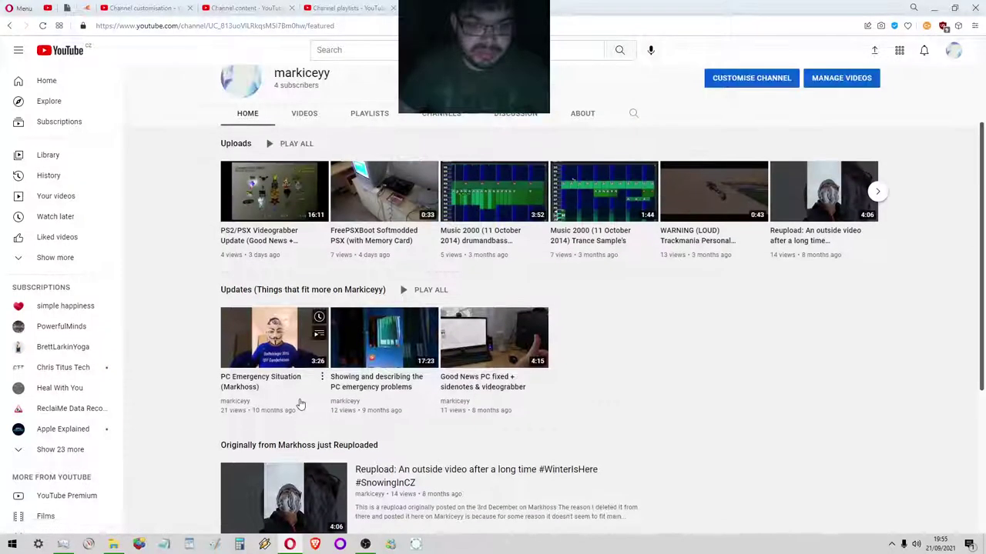
pyautogui.scroll(-3, 299, 400)
pyautogui.click(168, 7)
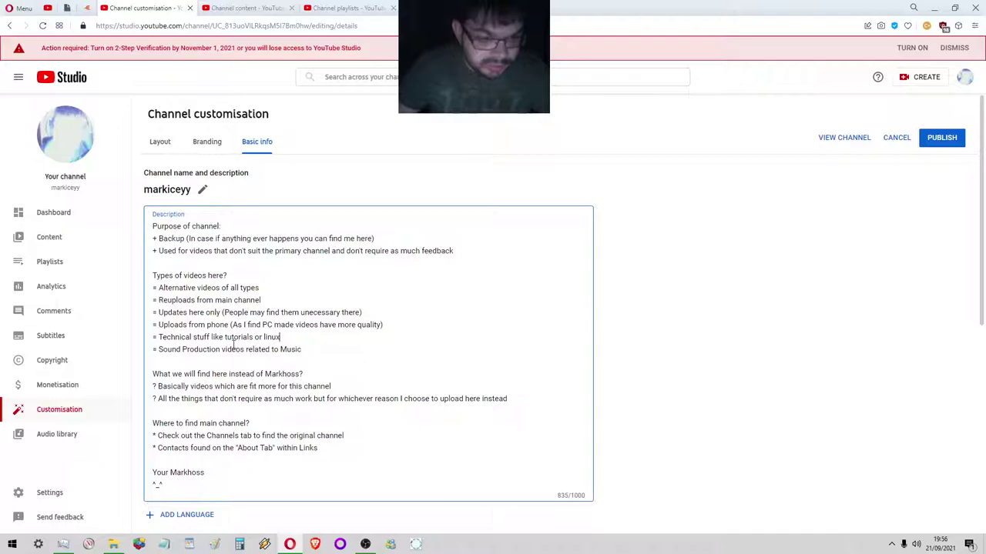
# Make the last bullet read 'Sound Production videos related to Creating Music' and publish at 844/1000
pyautogui.moveTo(182, 351); pyautogui.dragTo(222, 351)
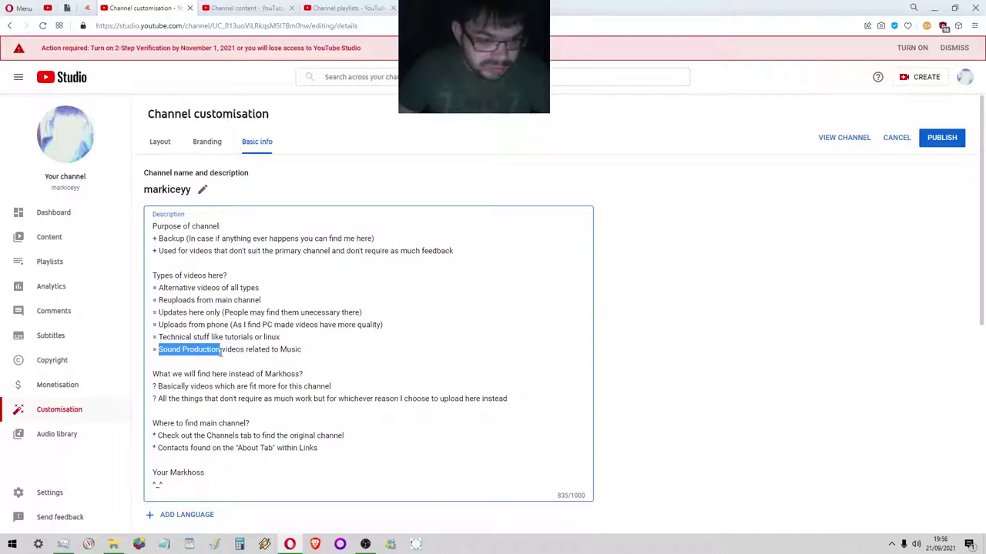
pyautogui.click(229, 351)
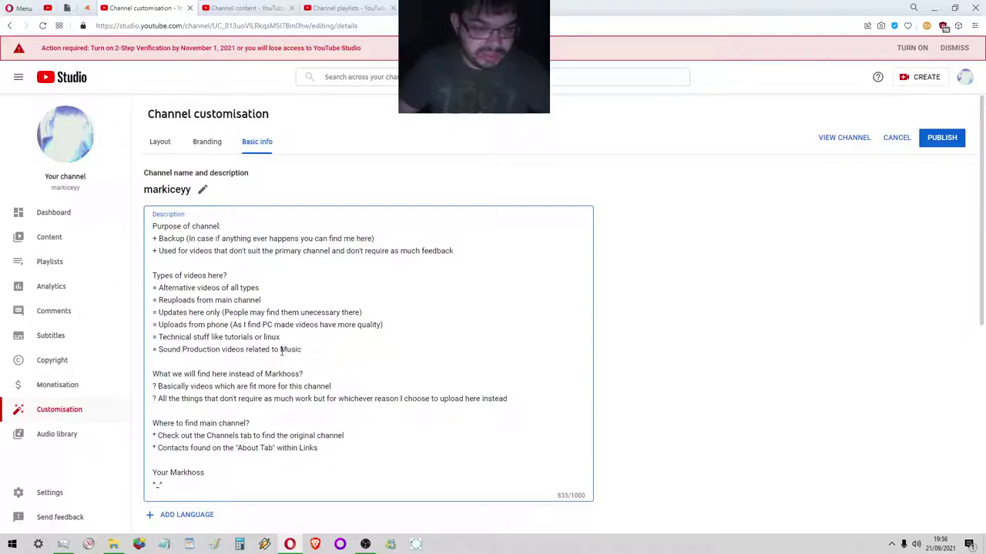
pyautogui.write('(')
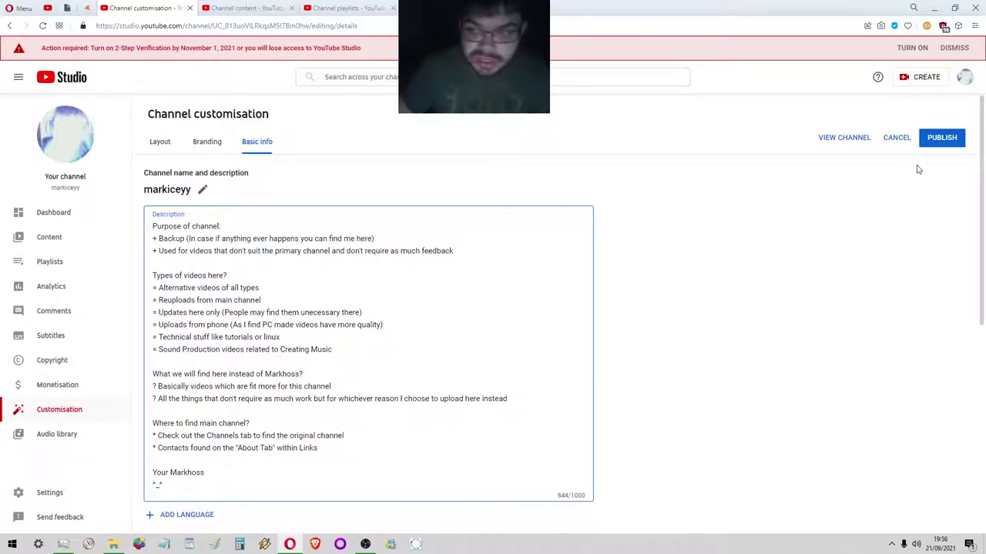
pyautogui.click(941, 138)
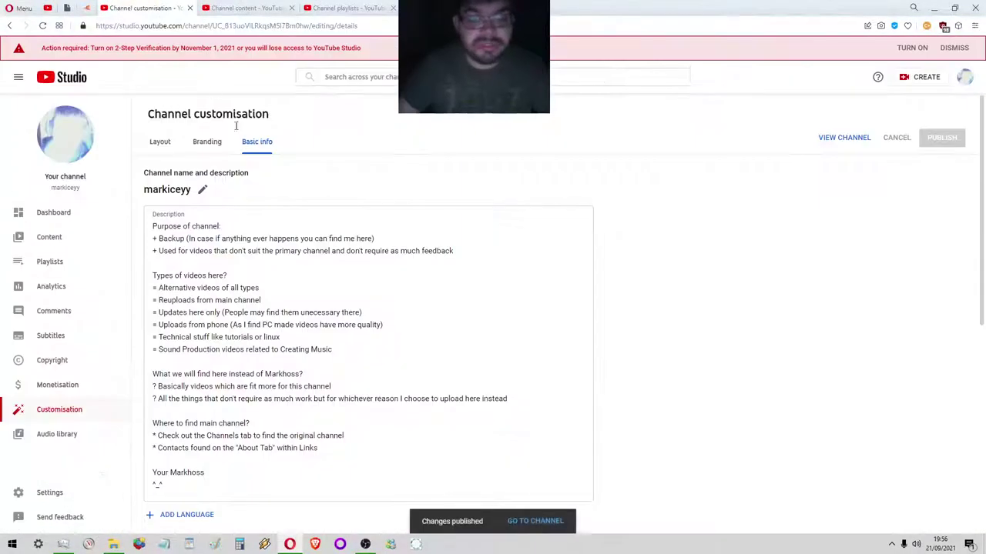
# Review the three channel links and the channel URL, then open the public channel page
pyautogui.scroll(-5, 304, 273)
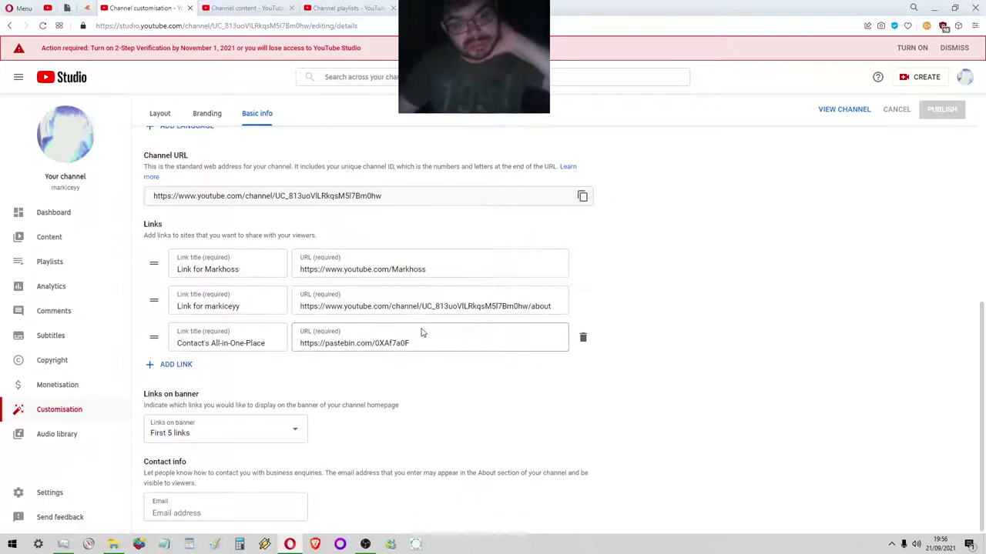
pyautogui.scroll(5, 462, 336)
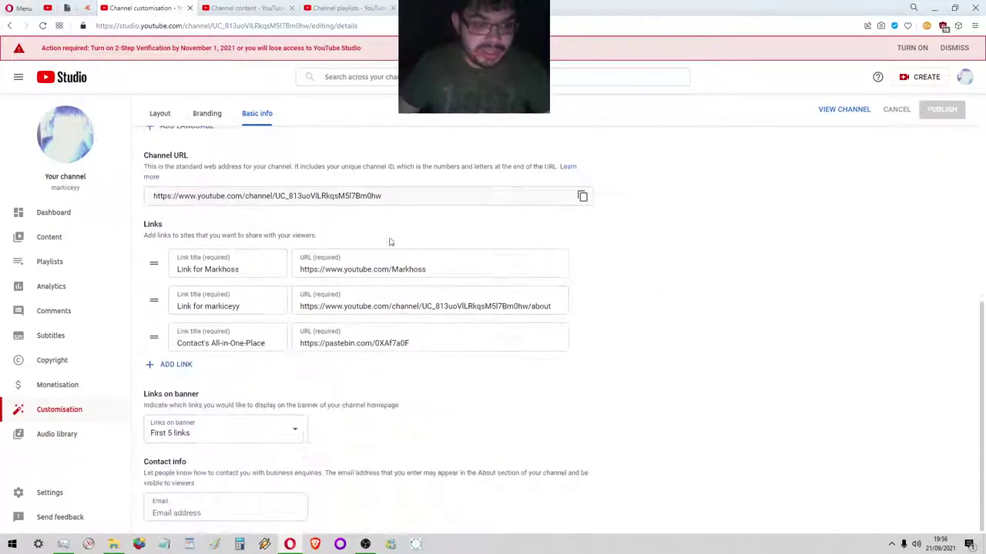
pyautogui.tripleClick(383, 197)
pyautogui.click(385, 194)
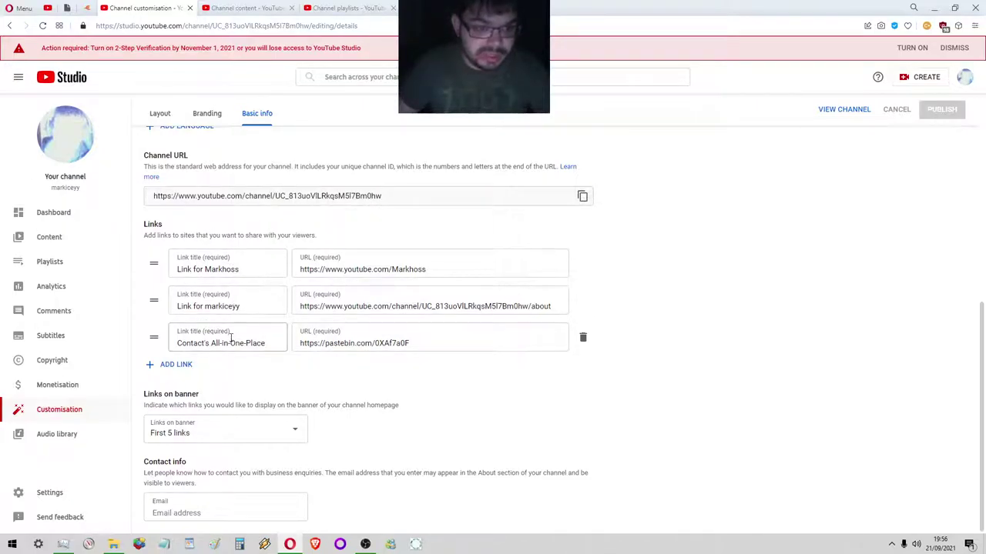
pyautogui.click(844, 109)
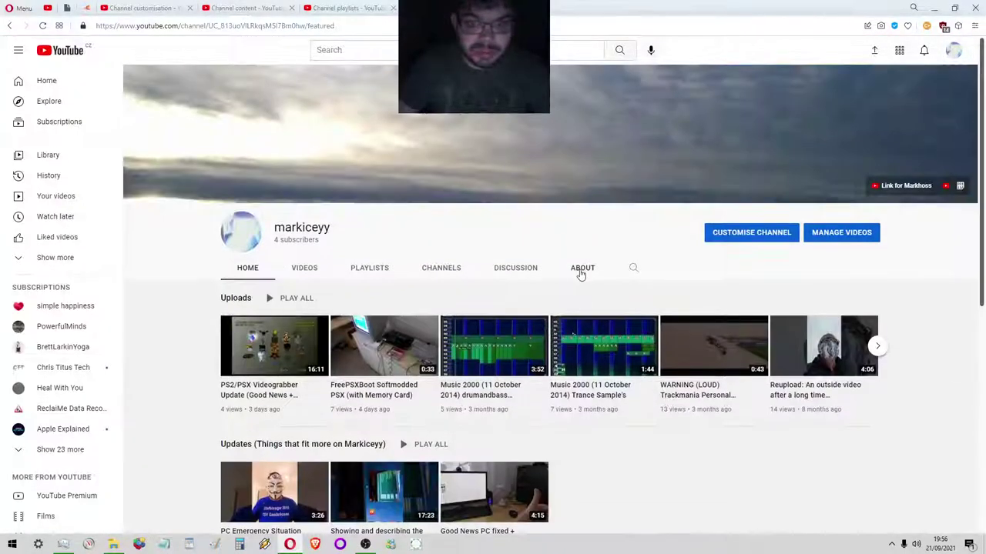
# On the About page, open the main-channel link in a new tab and view its videos
pyautogui.click(581, 271)
pyautogui.scroll(-3, 535, 333)
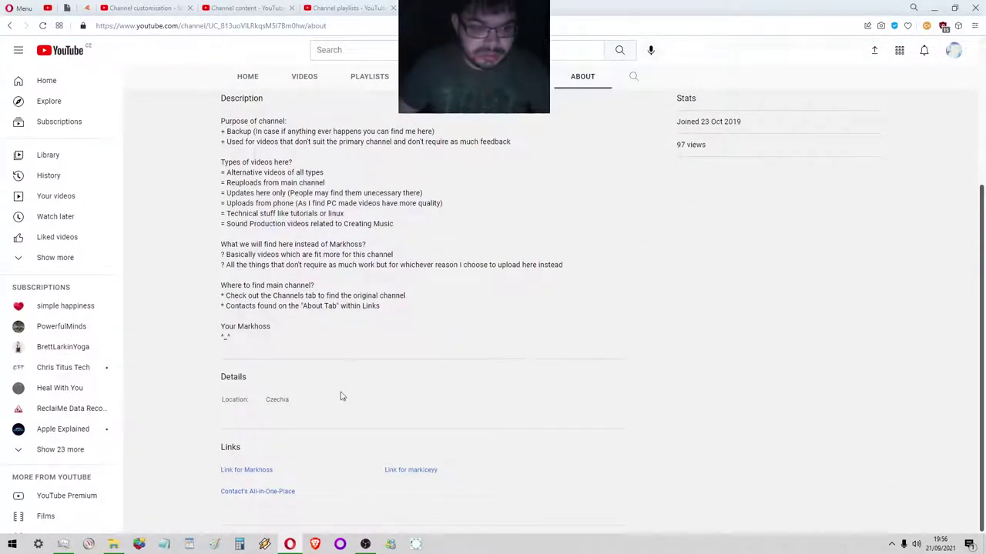
pyautogui.rightClick(245, 475)
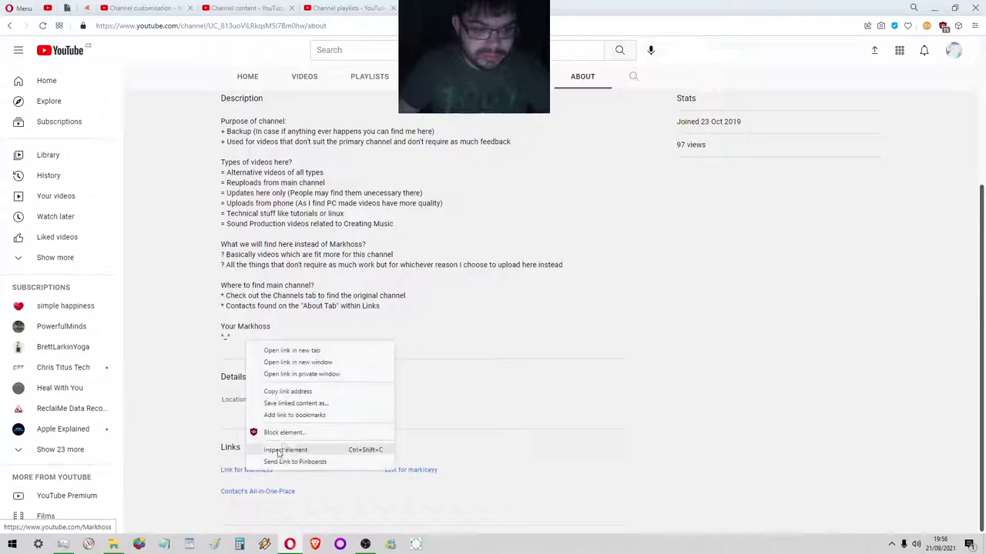
pyautogui.click(297, 348)
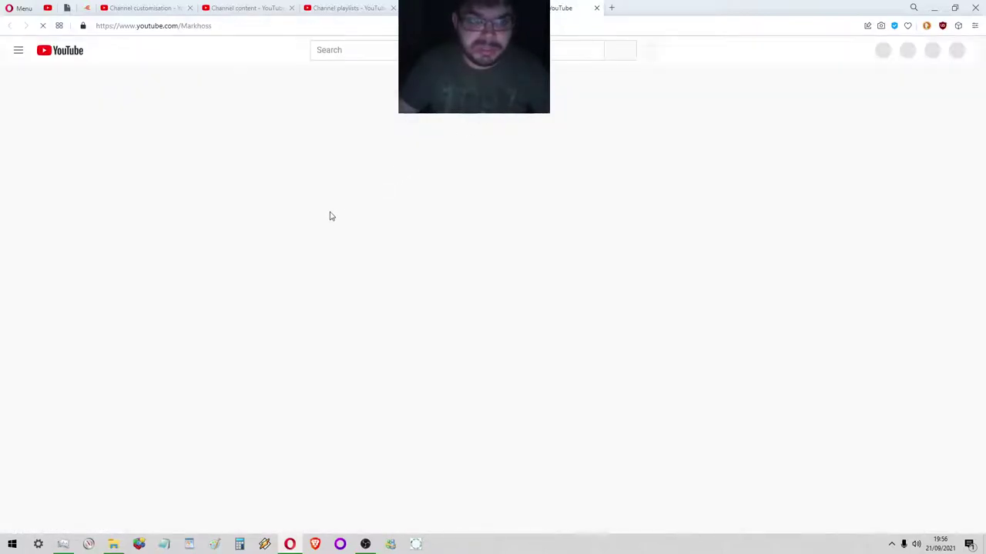
pyautogui.click(319, 279)
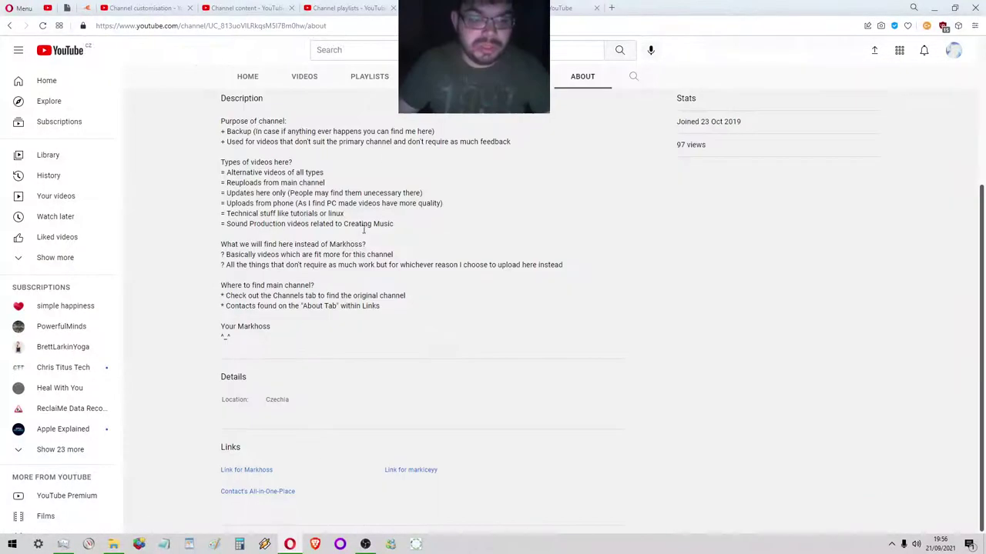
# Open the backup-channel link in a new tab to check it, then close that tab
pyautogui.rightClick(410, 470)
pyautogui.click(442, 351)
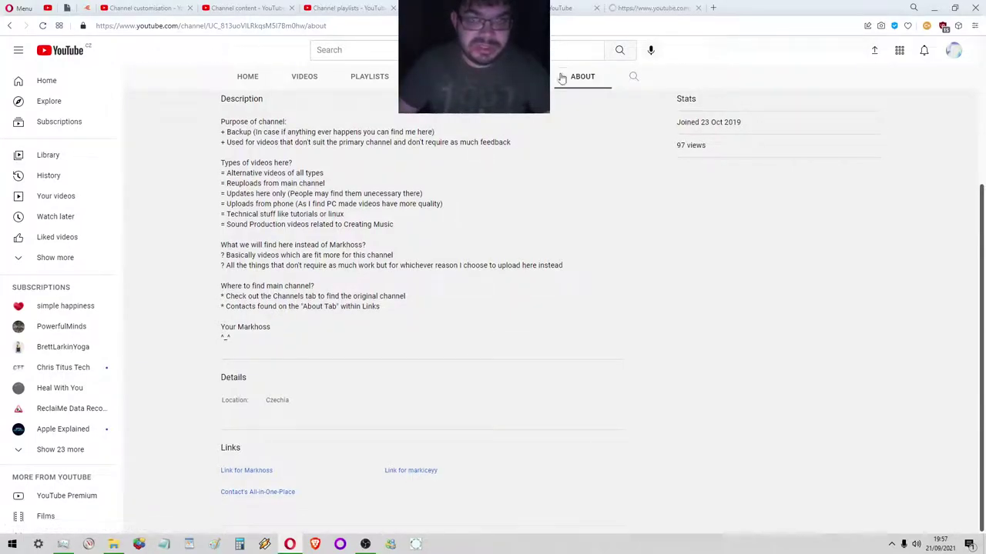
pyautogui.click(663, 8)
pyautogui.click(698, 8)
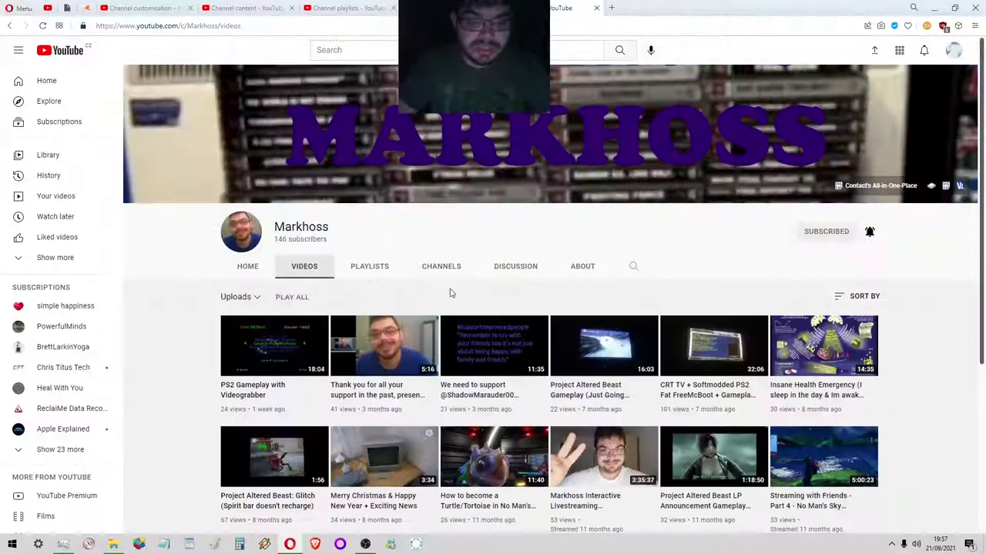
# View the main channel's About info, close its tab, and bring up the contacts link's options
pyautogui.scroll(-3, 539, 200)
pyautogui.scroll(3, 493, 166)
pyautogui.click(579, 269)
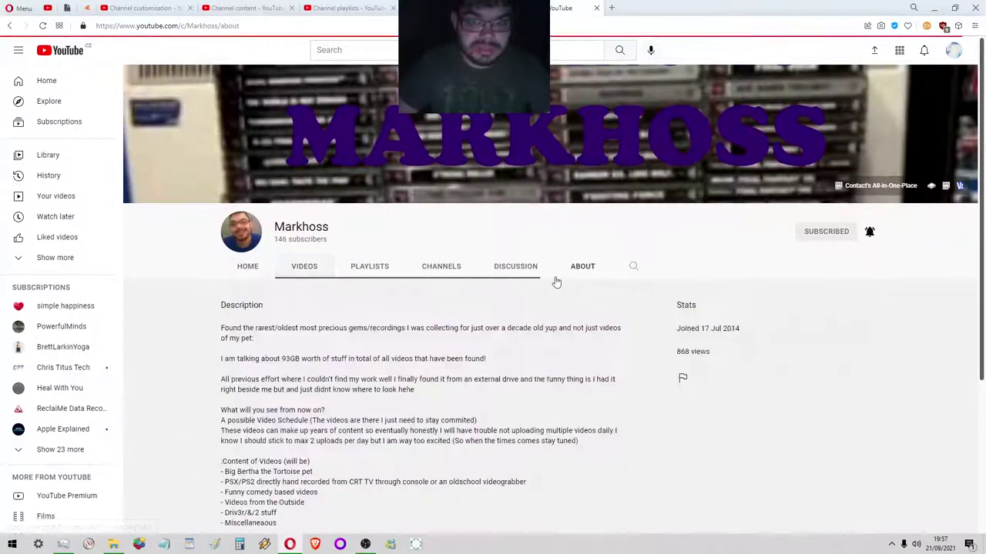
pyautogui.click(597, 9)
pyautogui.scroll(-3, 391, 304)
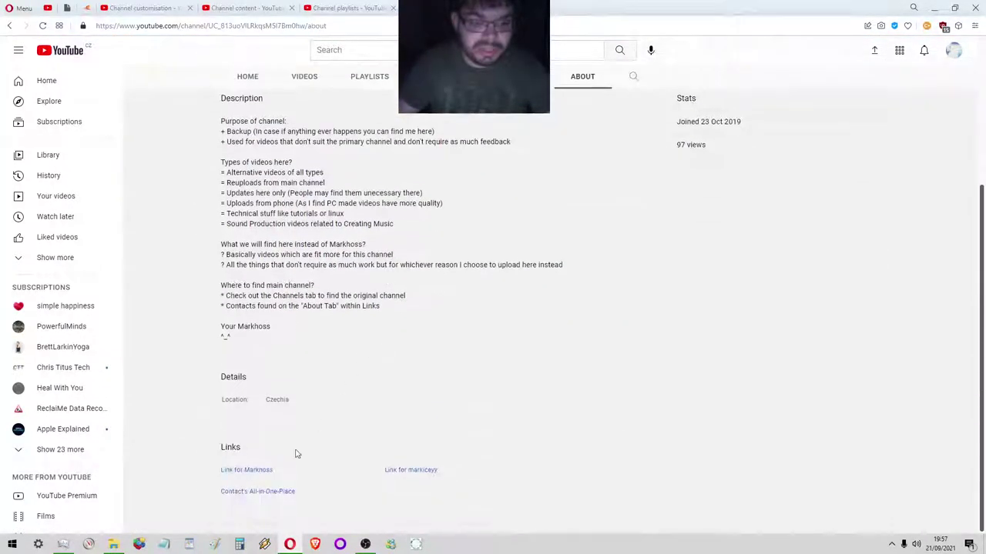
pyautogui.rightClick(279, 493)
# Read the 'Everywhere you can possibly find me' Pastebin paste, then return to YouTube Studio
pyautogui.click(328, 373)
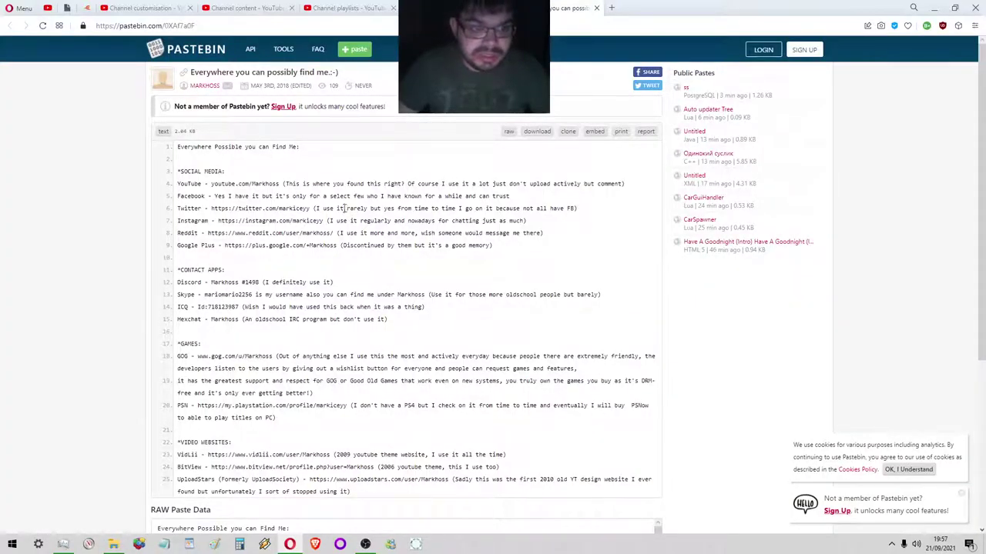
pyautogui.scroll(-4, 374, 220)
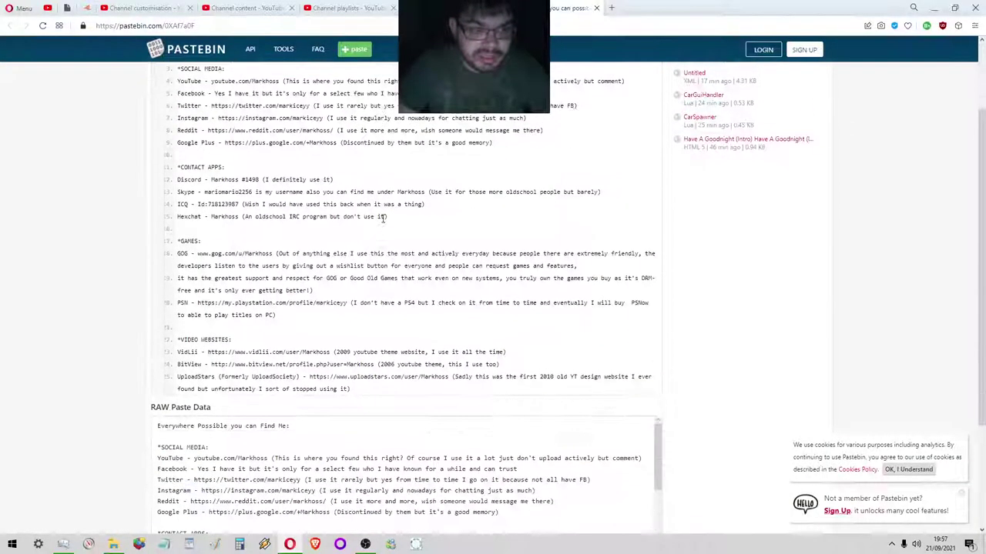
pyautogui.scroll(3, 379, 223)
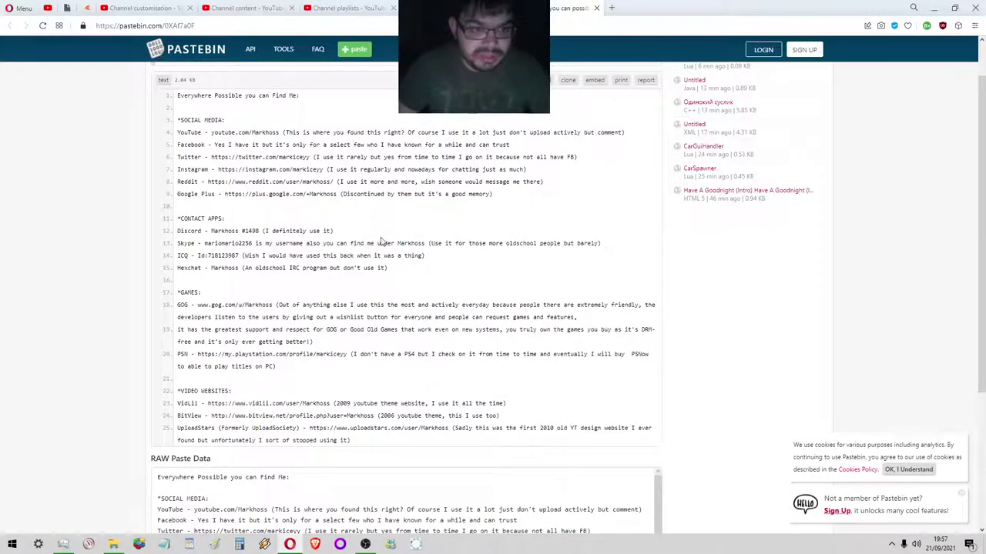
pyautogui.scroll(2, 379, 241)
pyautogui.hotkey('ctrl', 'Tab')
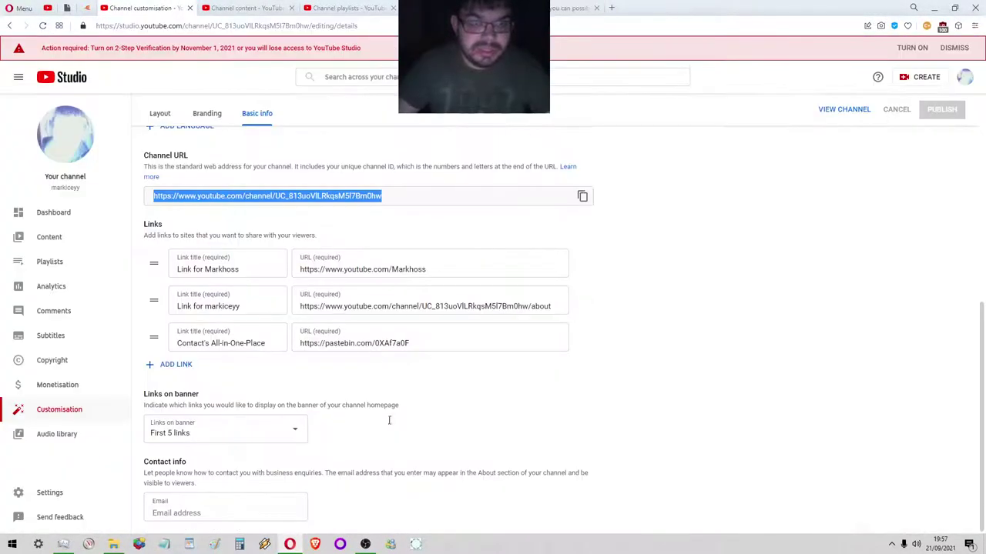